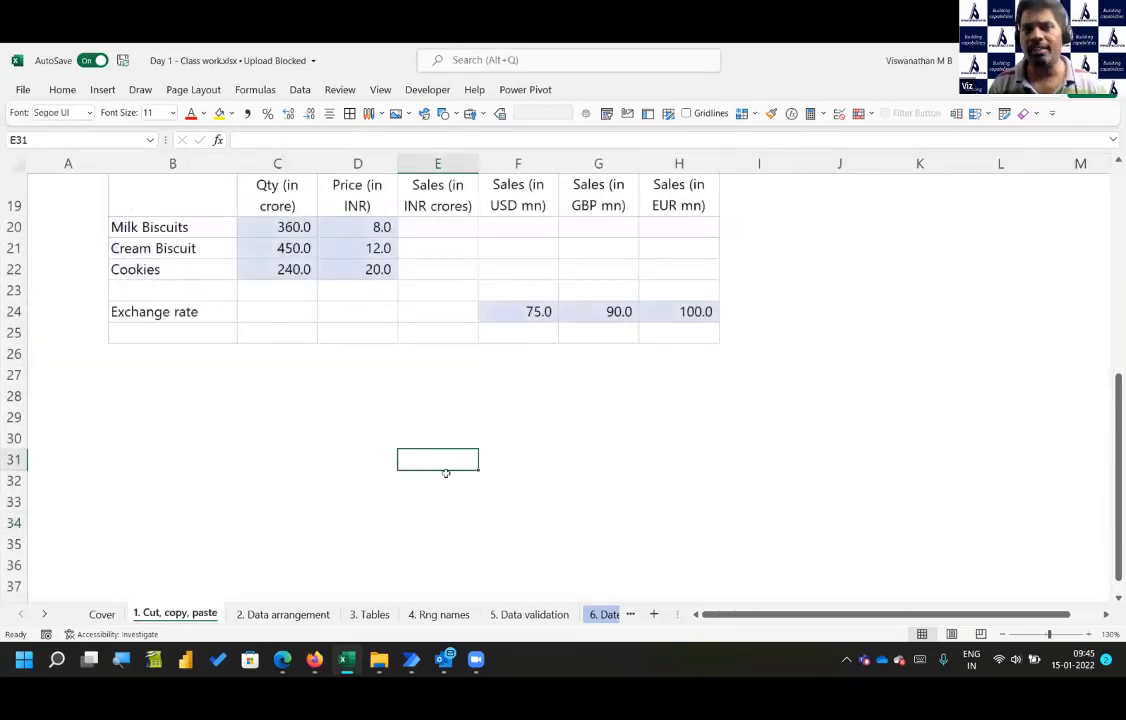
# - Bring the top biscuit table into view, select the quantity and price figures C9:D11, then pick E9
pyautogui.scroll(2, 446, 472)
pyautogui.scroll(3, 446, 472)
pyautogui.click(437, 375)
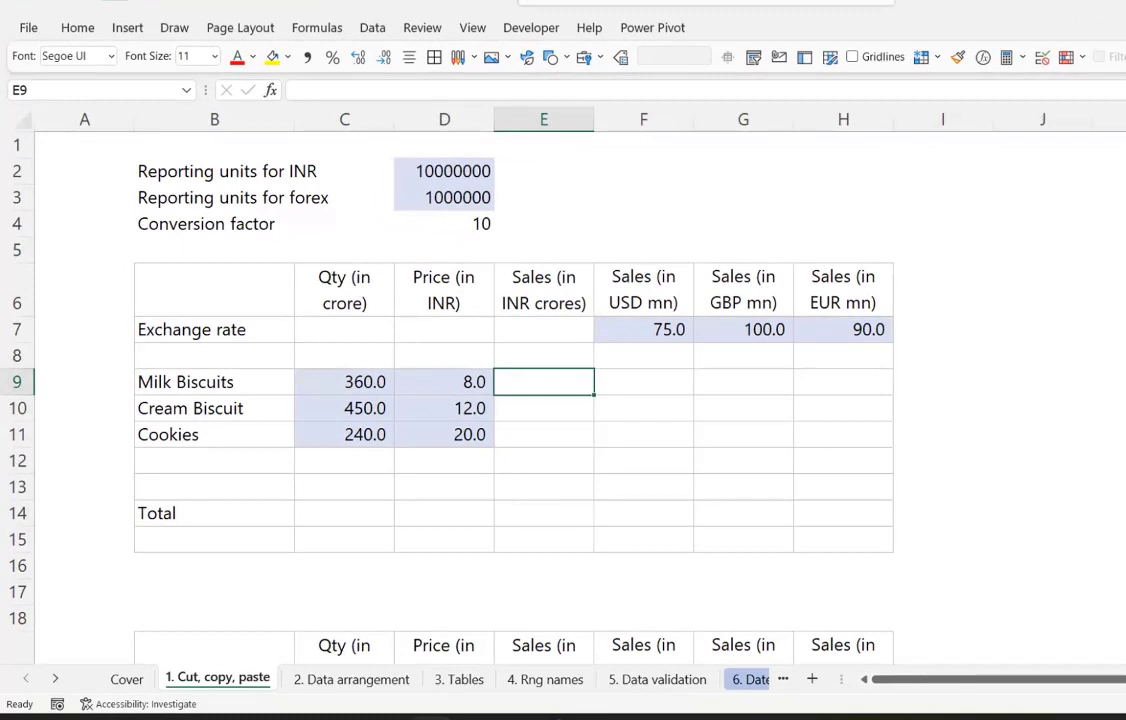
pyautogui.moveTo(345, 381); pyautogui.dragTo(450, 440)
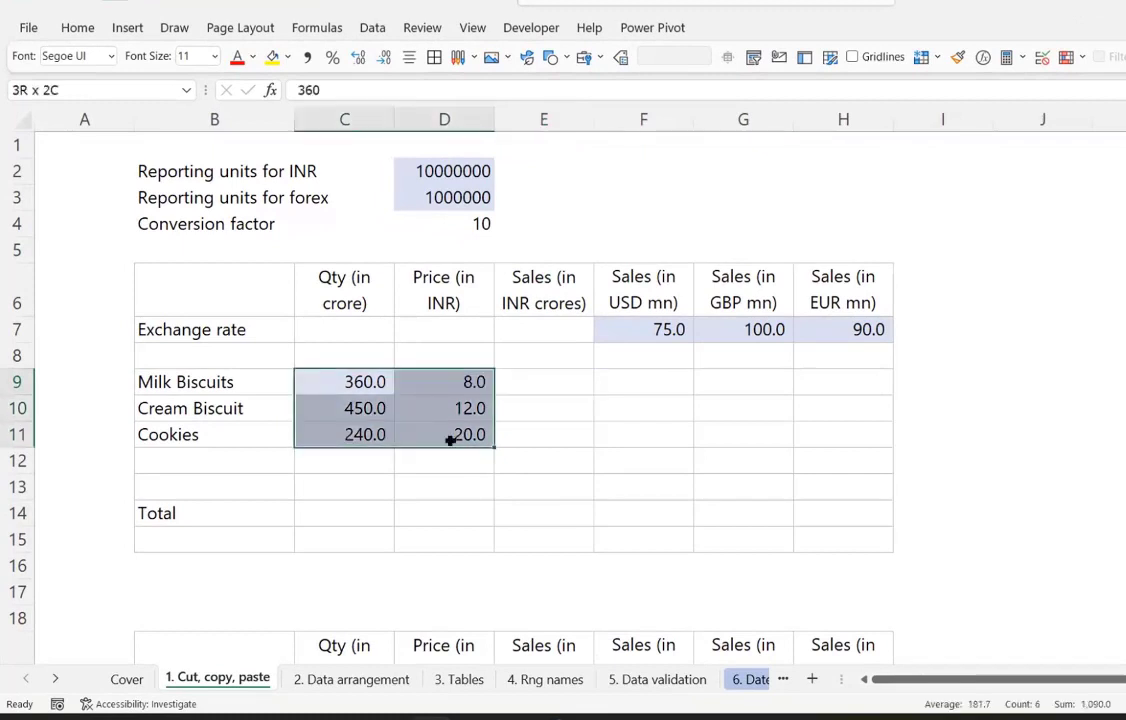
pyautogui.hotkey('ctrl', 'v')
pyautogui.moveTo(364, 383); pyautogui.dragTo(460, 433)
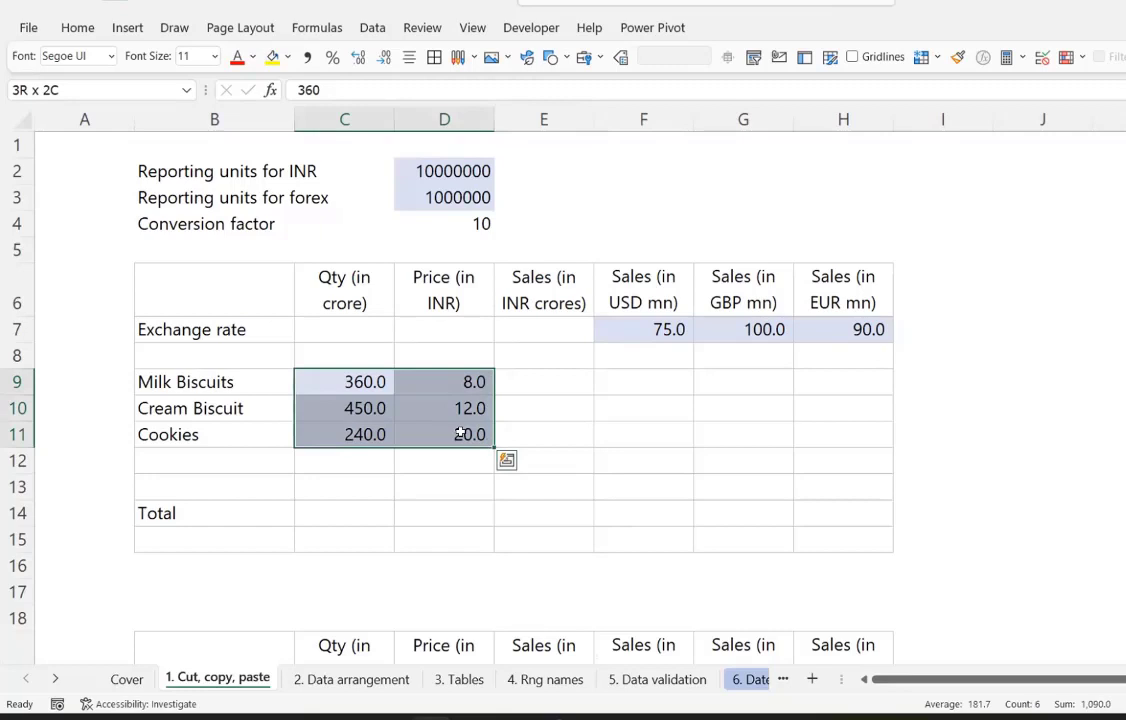
pyautogui.click(527, 381)
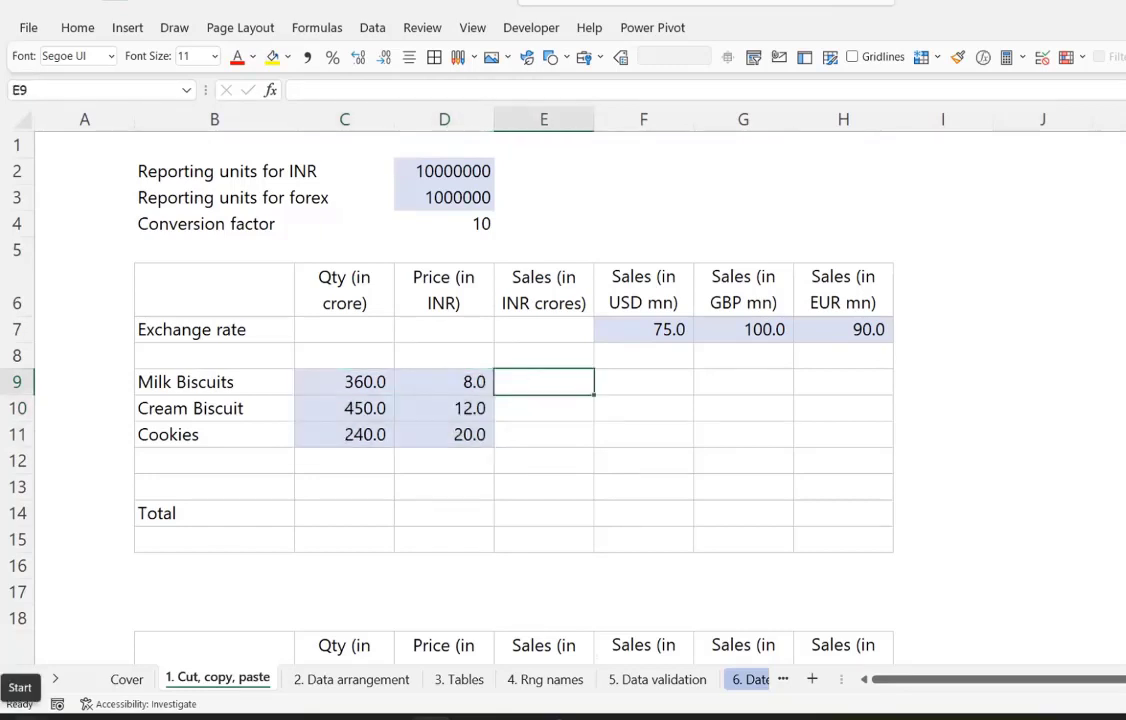
# - Enter =C9*D9 in E9 for Milk Biscuits' INR crore sales
pyautogui.write('=')
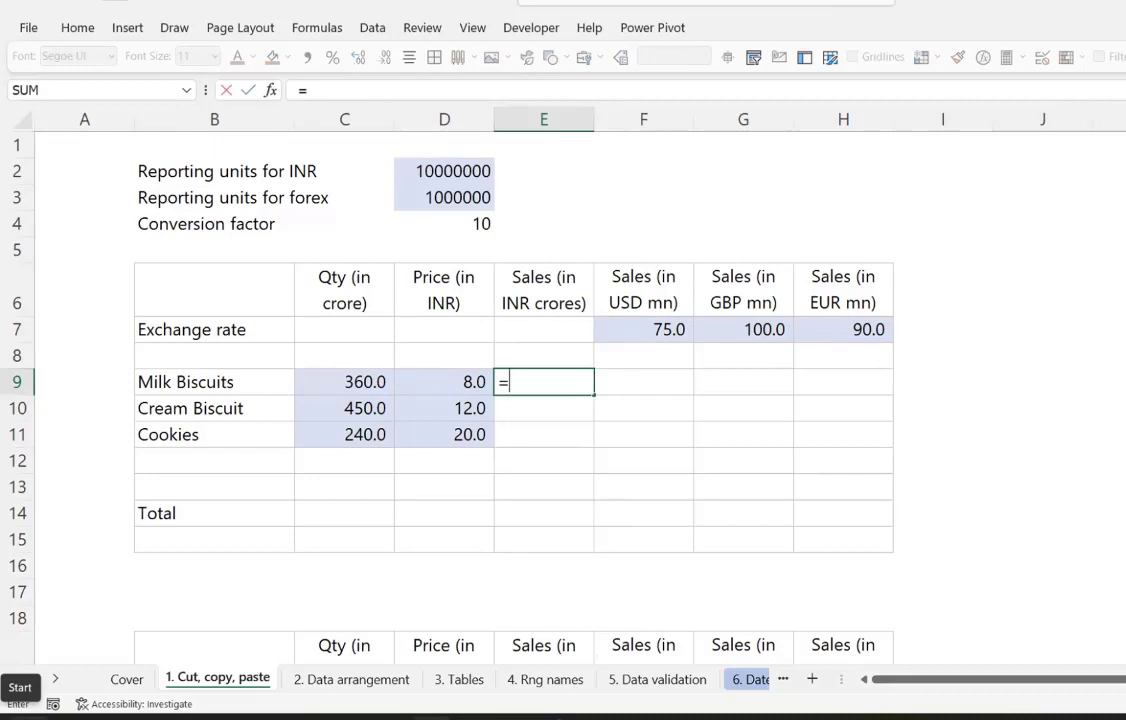
pyautogui.press('Left')
pyautogui.press('Left')
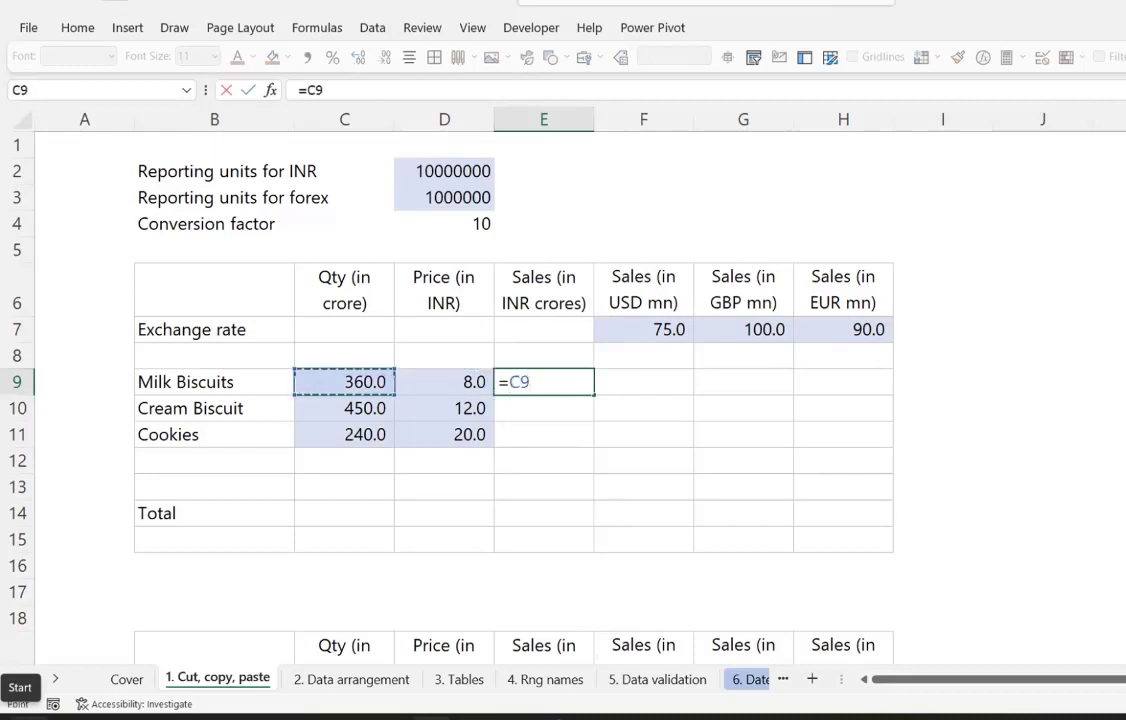
pyautogui.write('*')
pyautogui.press('Left')
pyautogui.hotkey('ctrl', 'Return')
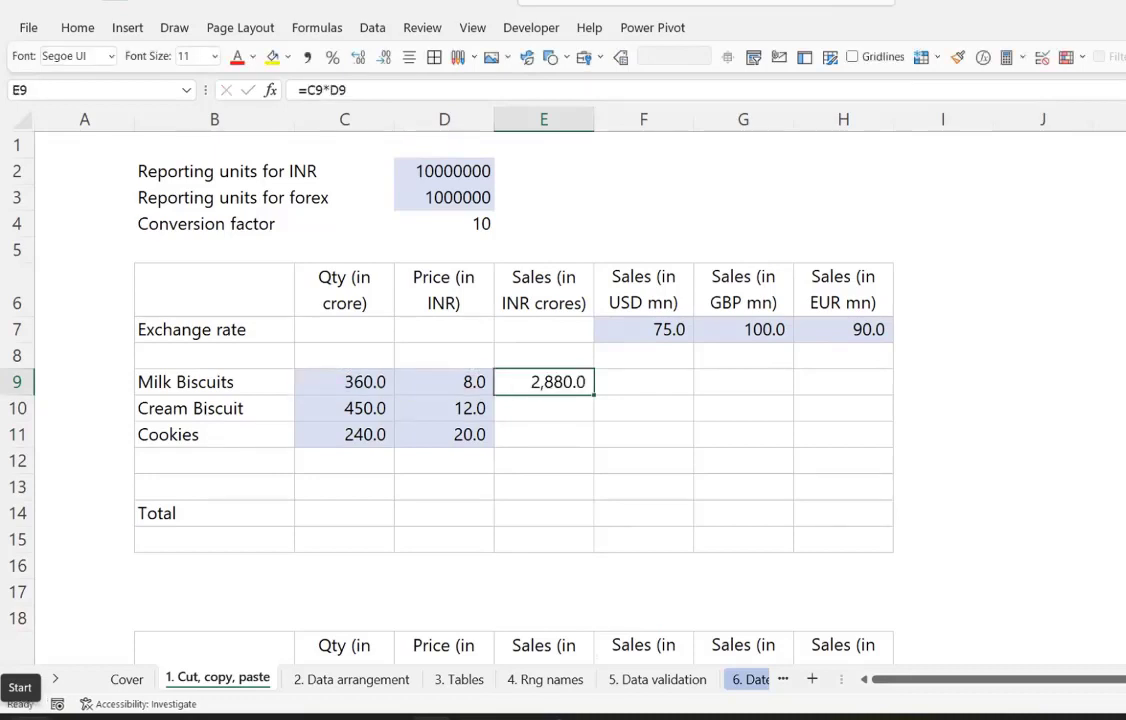
# - Review the C9 and D9 references in the E9 formula, leaving it unchanged at 2,880.0
pyautogui.press('F2')
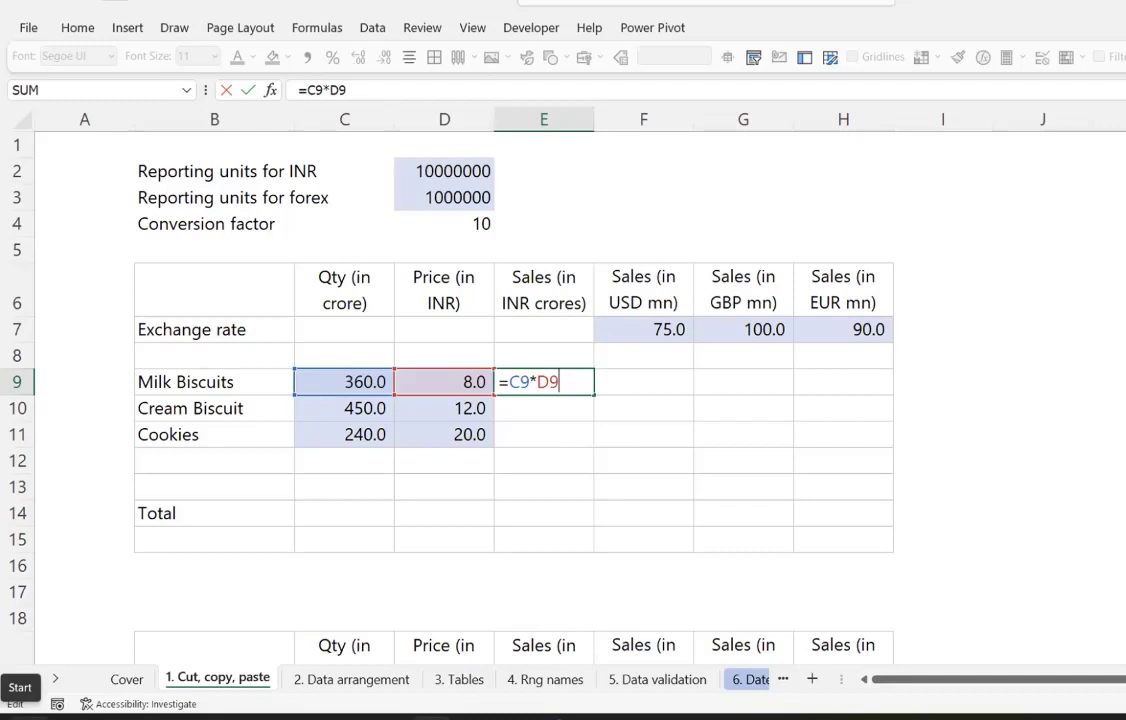
pyautogui.moveTo(538, 382); pyautogui.dragTo(503, 381)
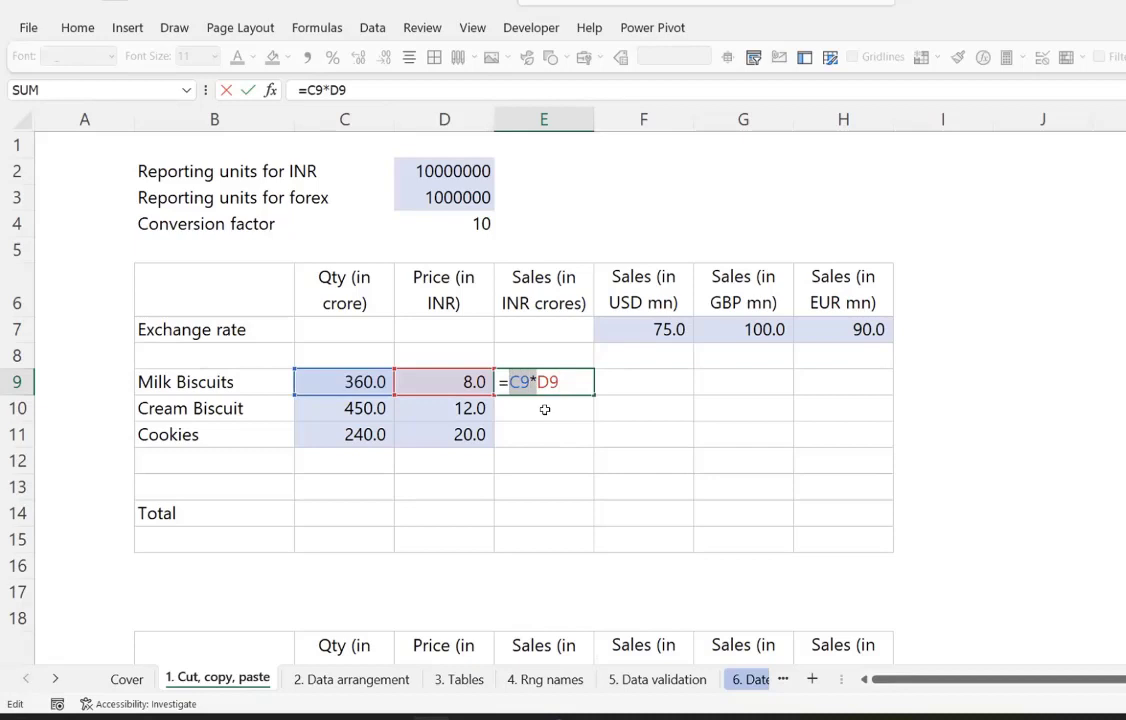
pyautogui.moveTo(537, 381); pyautogui.dragTo(552, 381)
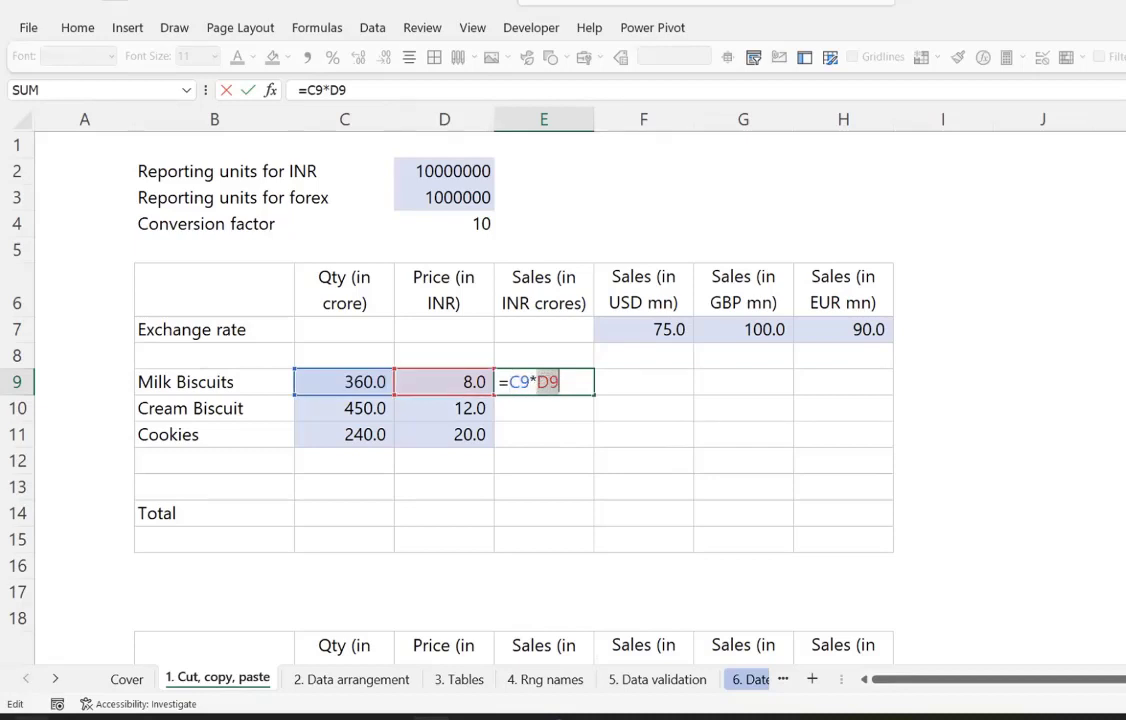
pyautogui.press('Return')
pyautogui.press('Up')
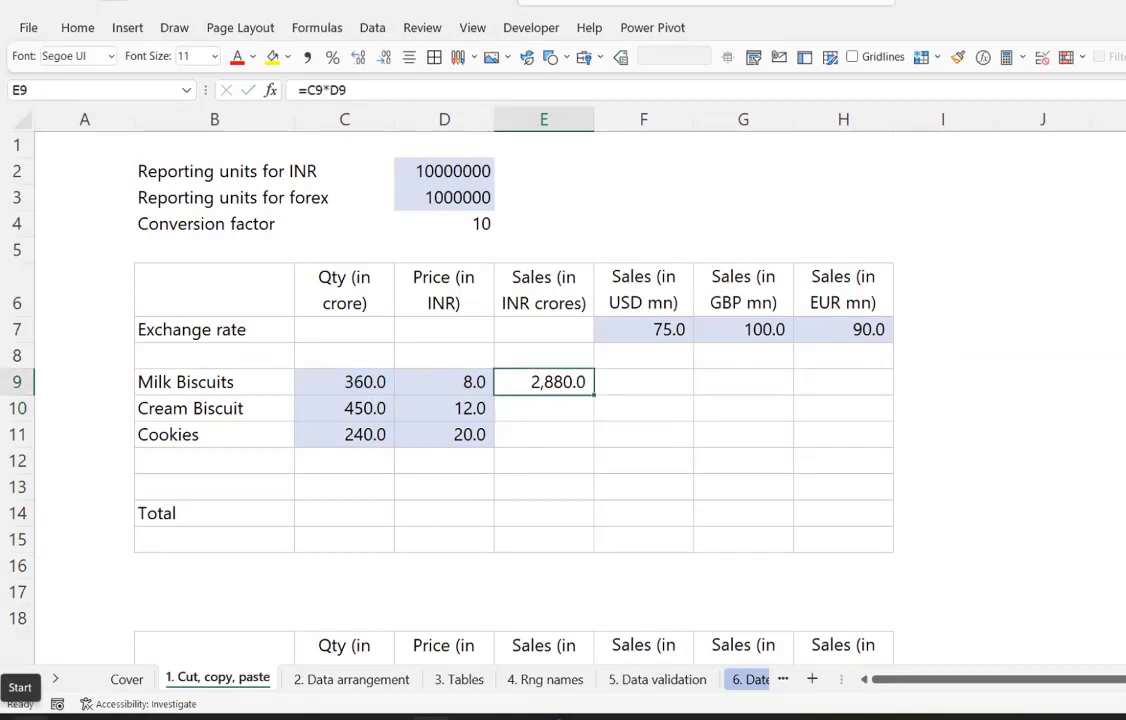
# - Copy the sales formula down to Cream Biscuit (5,400.0) and Cookies (4,800.0), checking the shifted references
pyautogui.hotkey('ctrl', 'c')
pyautogui.press('Down')
pyautogui.hotkey('ctrl', 'v')
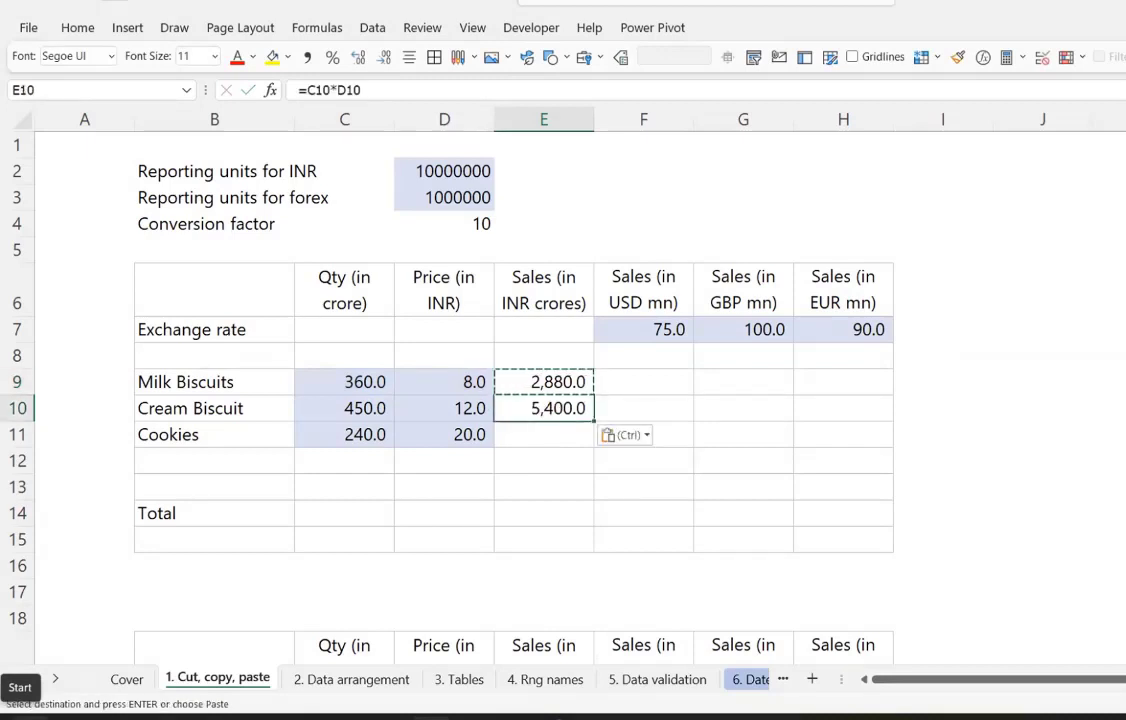
pyautogui.press('F2')
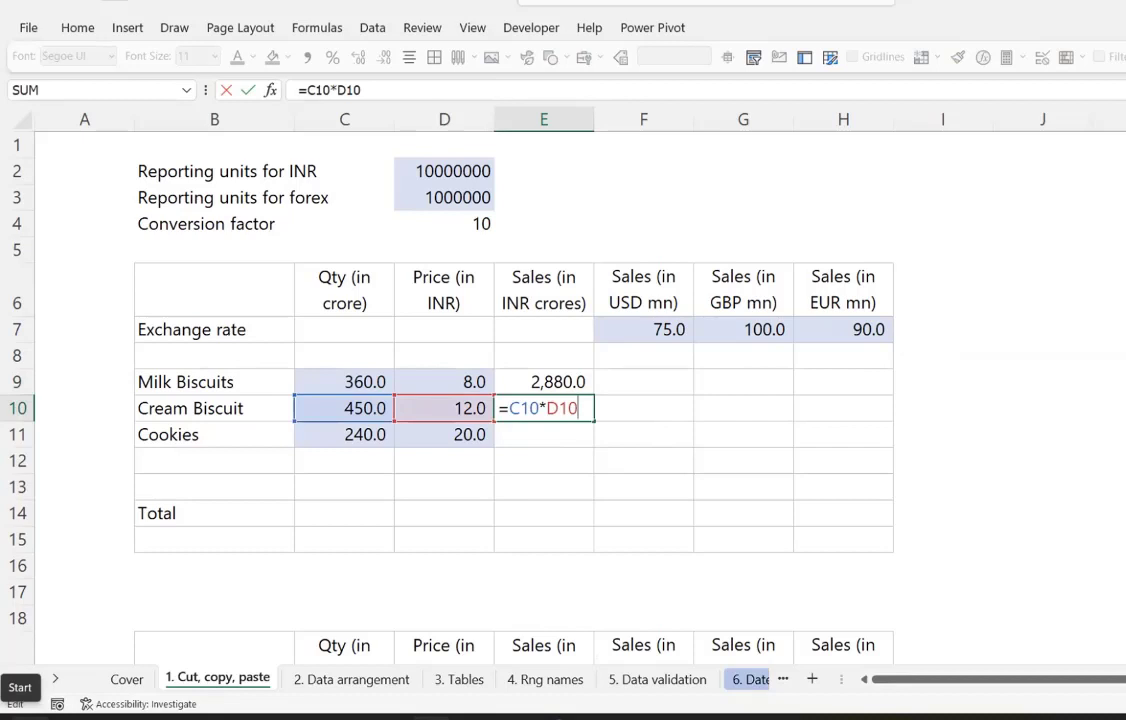
pyautogui.hotkey('ctrl', 'Return')
pyautogui.hotkey('ctrl', 'c')
pyautogui.press('Down')
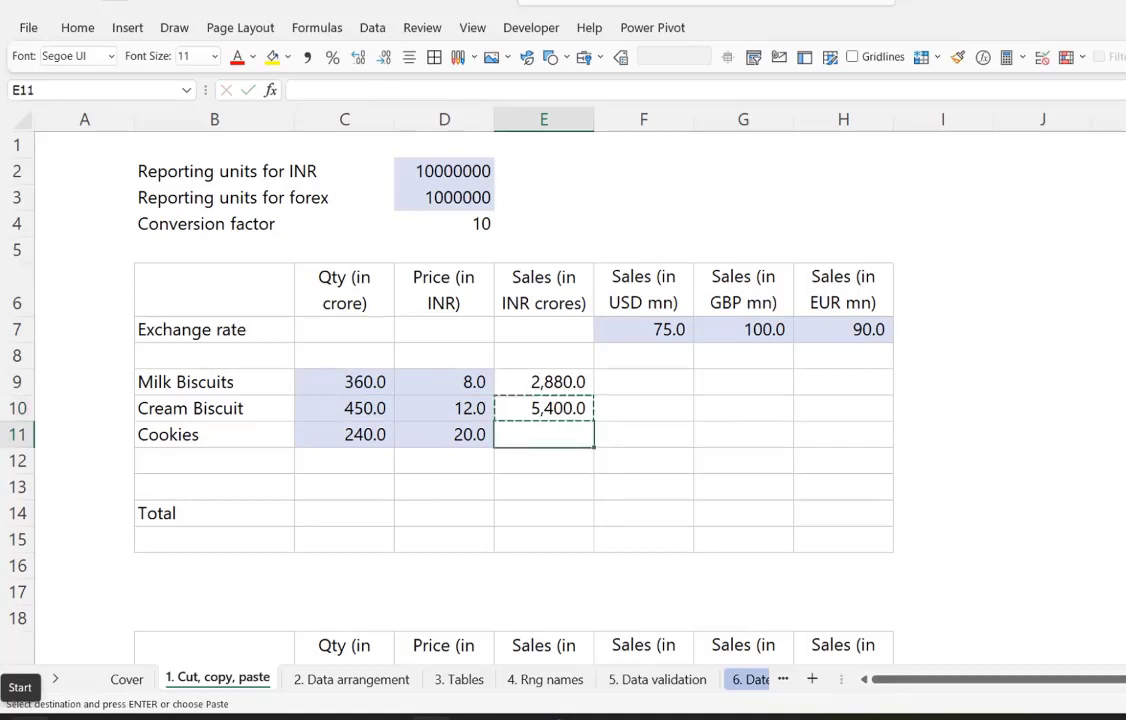
pyautogui.press('Return')
pyautogui.press('F2')
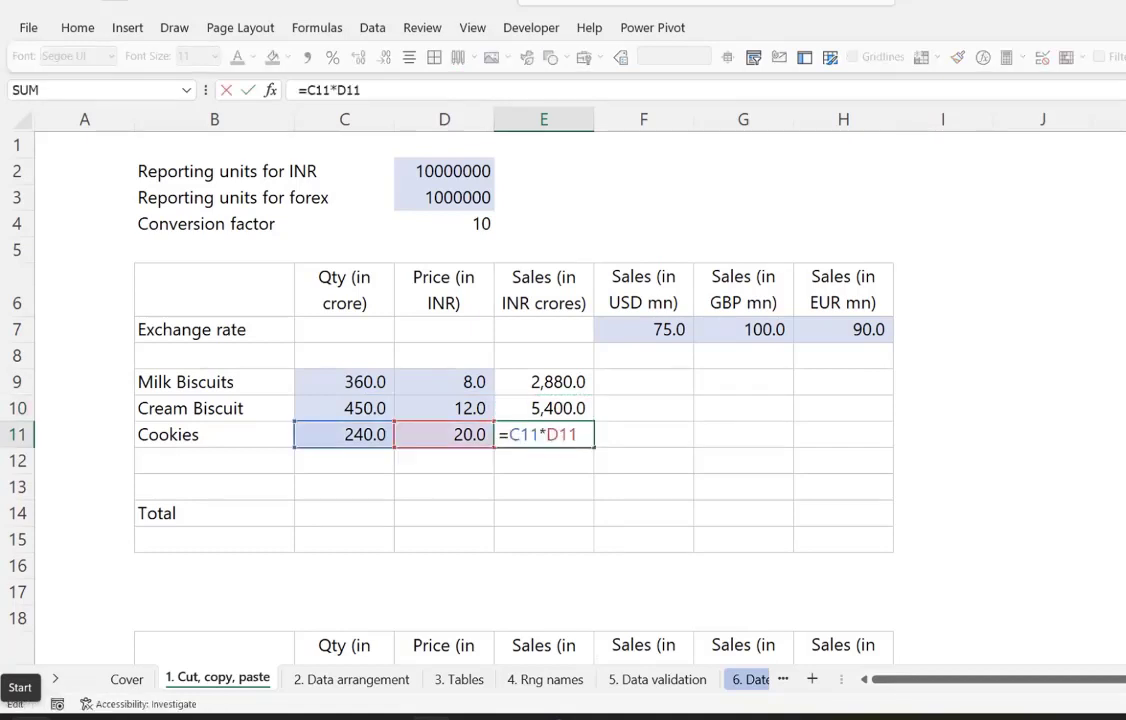
pyautogui.press('Escape')
# - Paste the sales formula into the Milk Biscuits USD cell and check how its references shifted
pyautogui.press('Up')
pyautogui.press('Up')
pyautogui.press('Right')
pyautogui.press('Return')
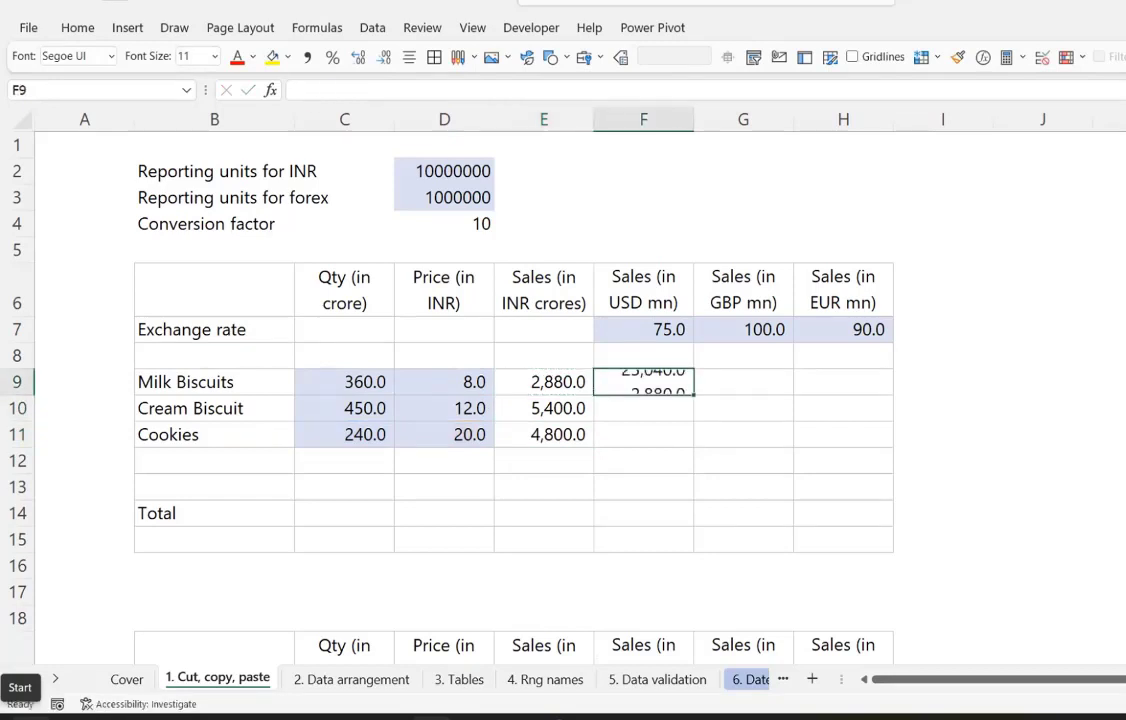
pyautogui.press('F2')
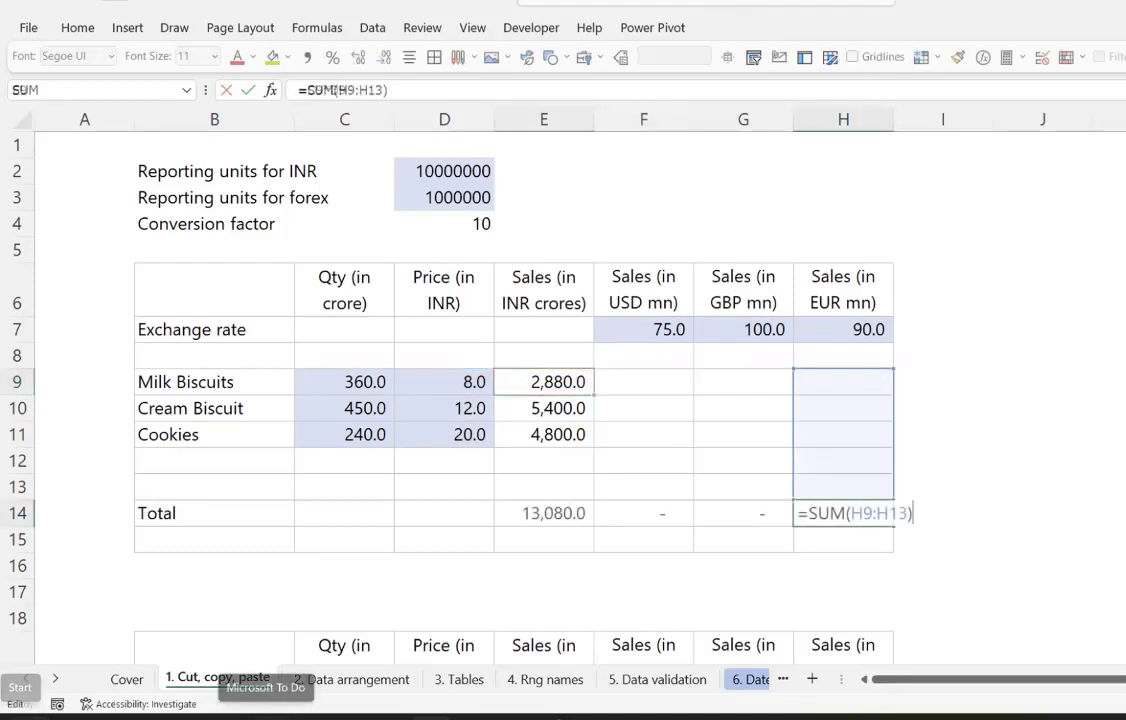
# - Locate Milk Biscuits' INR sales and the 75.0 USD exchange rate, returning to F9
pyautogui.click(743, 487)
pyautogui.press('Up')
pyautogui.press('Up')
pyautogui.press('Up')
pyautogui.press('Left')
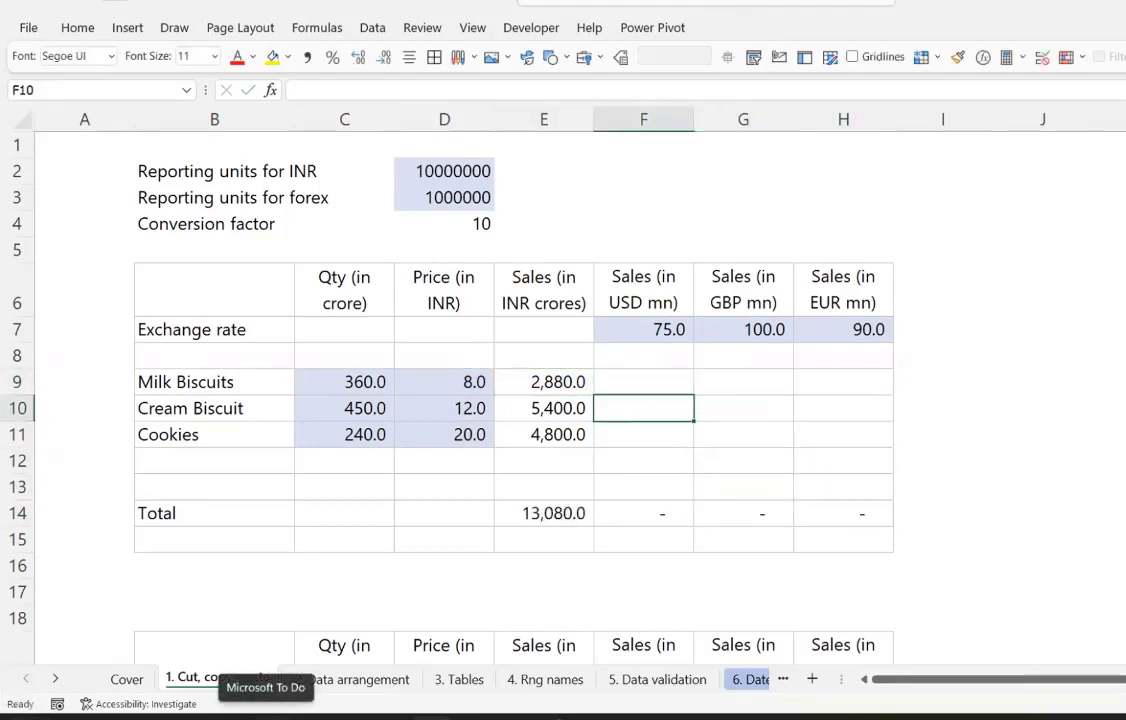
pyautogui.press('Up')
pyautogui.press('Left')
pyautogui.click(643, 382)
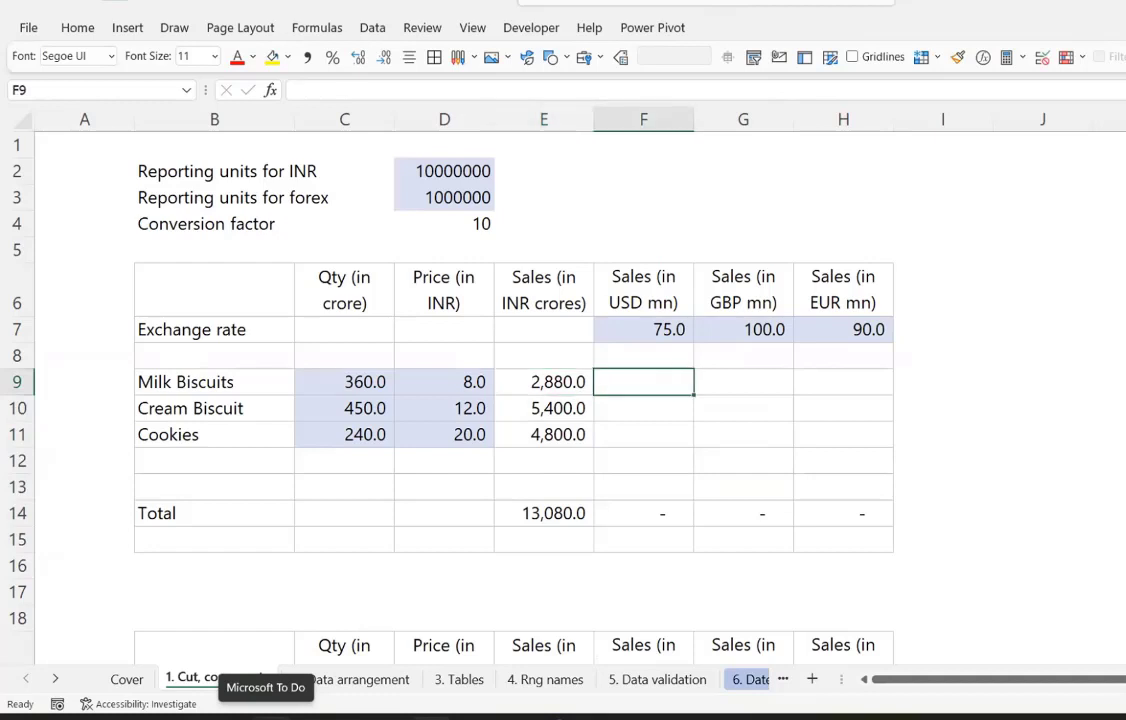
pyautogui.press('Up')
pyautogui.press('Up')
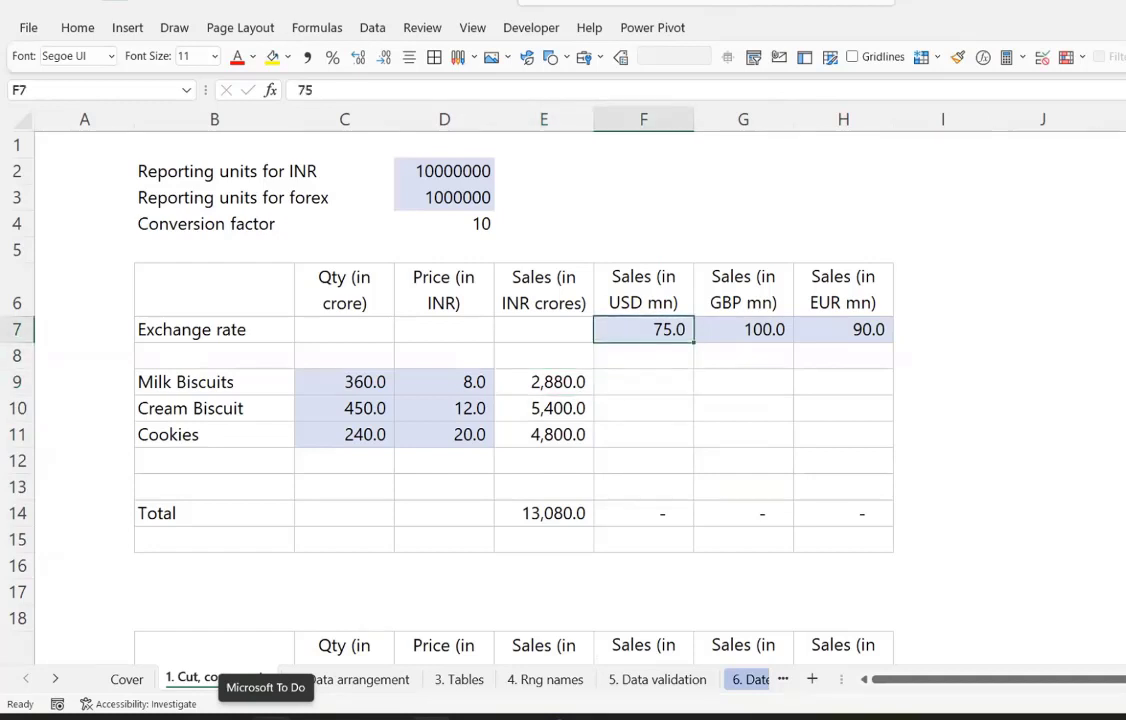
pyautogui.click(643, 382)
# - Enter =E9/F7 in F9 so Milk Biscuits shows 38.4 USD mn, and review it
pyautogui.write('=')
pyautogui.press('Left')
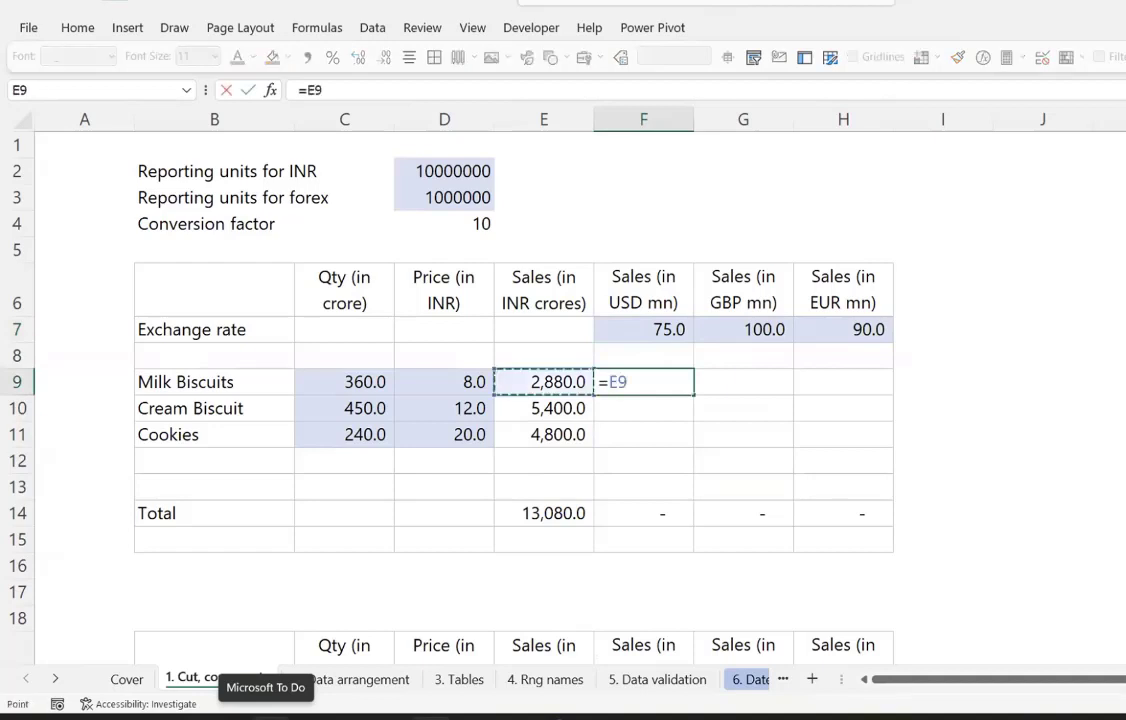
pyautogui.write('/')
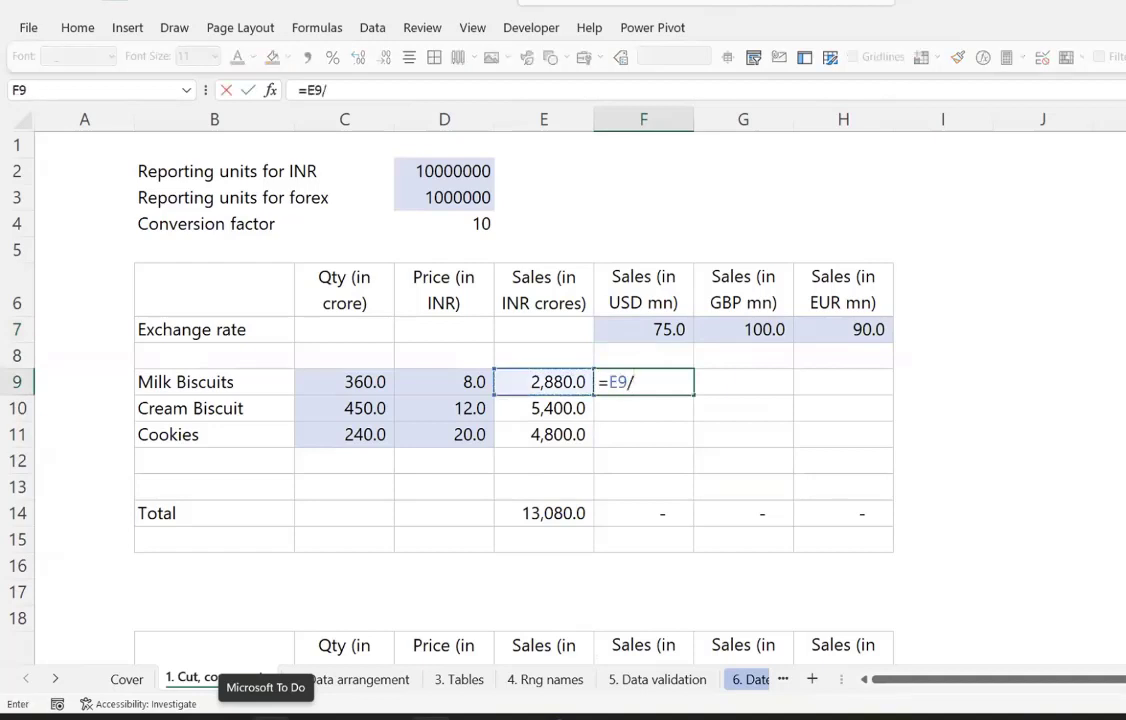
pyautogui.press('Up')
pyautogui.press('Up')
pyautogui.press('Return')
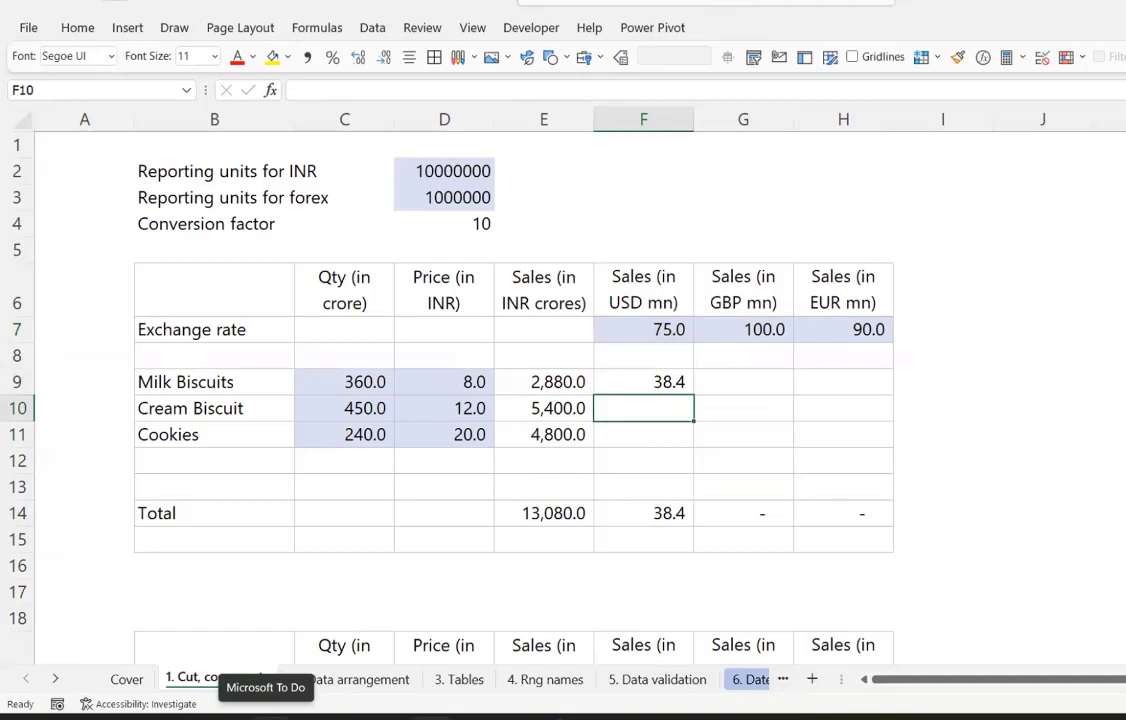
pyautogui.press('Up')
pyautogui.press('F2')
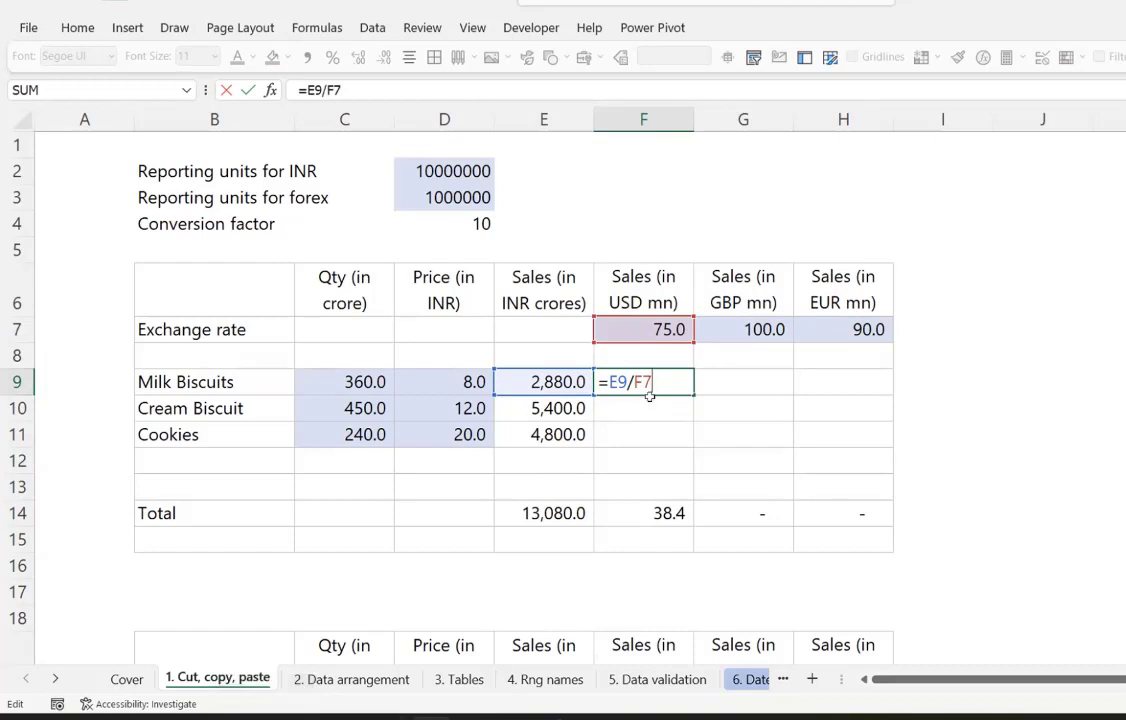
pyautogui.hotkey('ctrl', 'Return')
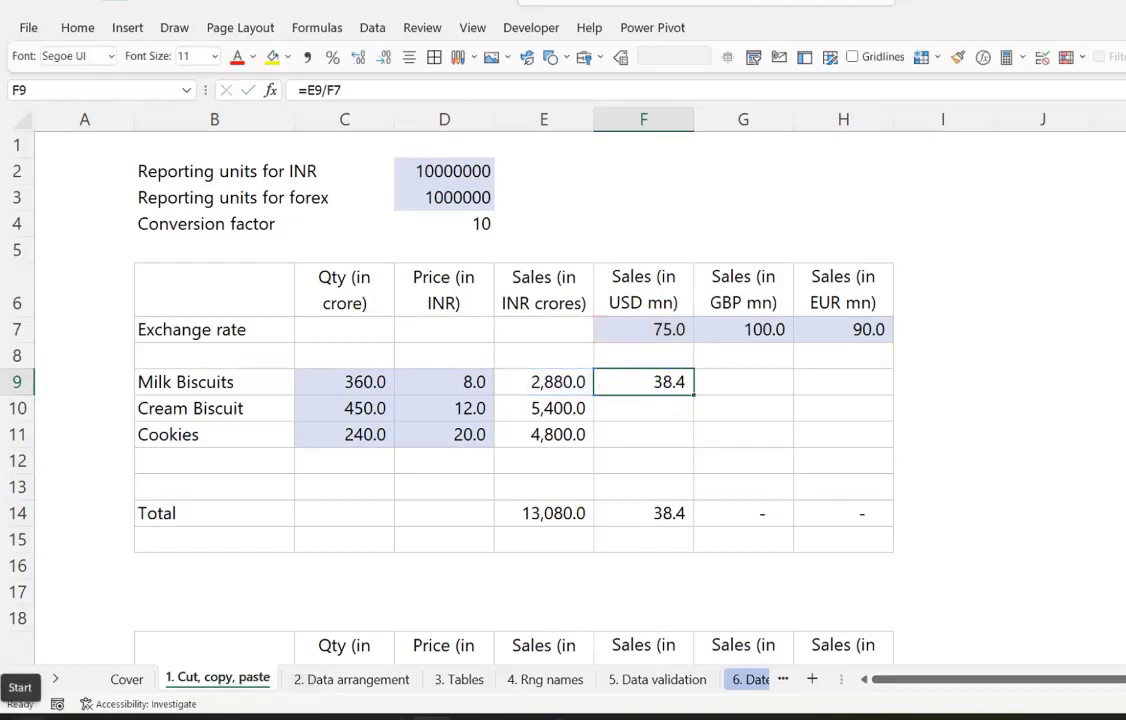
# - Copy the USD formula into G9 and try redirecting its wrongly shifted F9 reference to the INR sales
pyautogui.hotkey('ctrl', 'c')
pyautogui.press('Right')
pyautogui.press('Return')
pyautogui.press('F2')
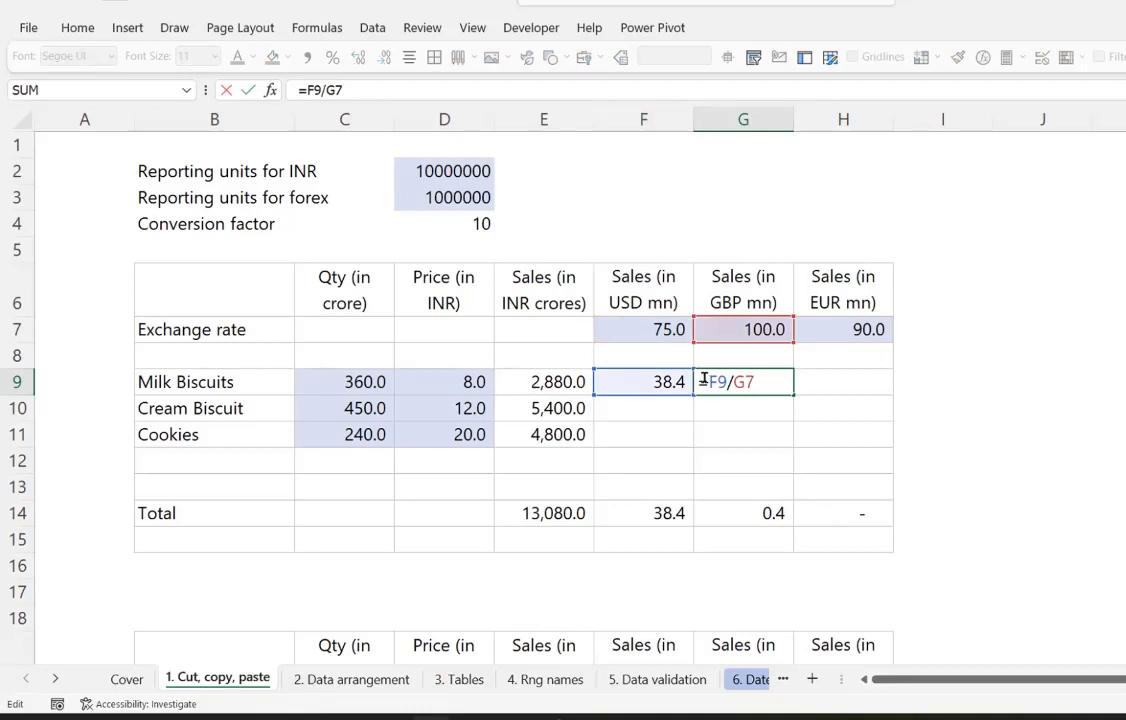
pyautogui.moveTo(708, 382); pyautogui.dragTo(725, 381)
pyautogui.click(568, 390)
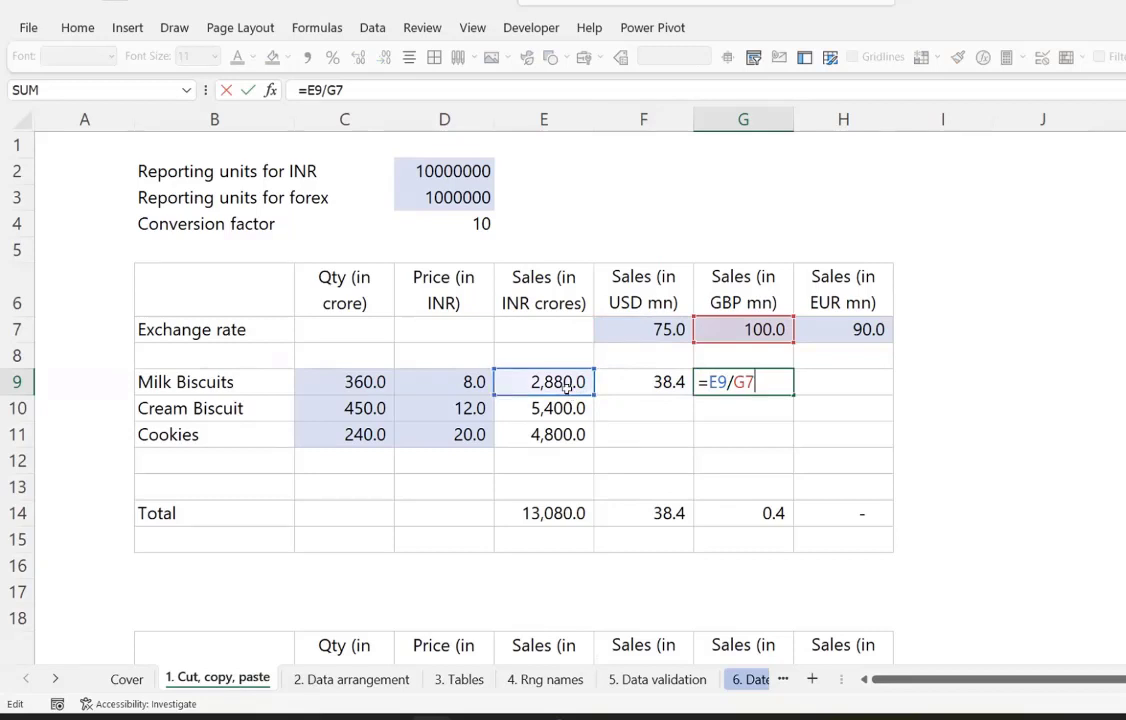
pyautogui.hotkey('shift', 'Tab')
# - Check the 100.0 GBP rate and edit the GBP formula to read =E9/G7
pyautogui.press('F2')
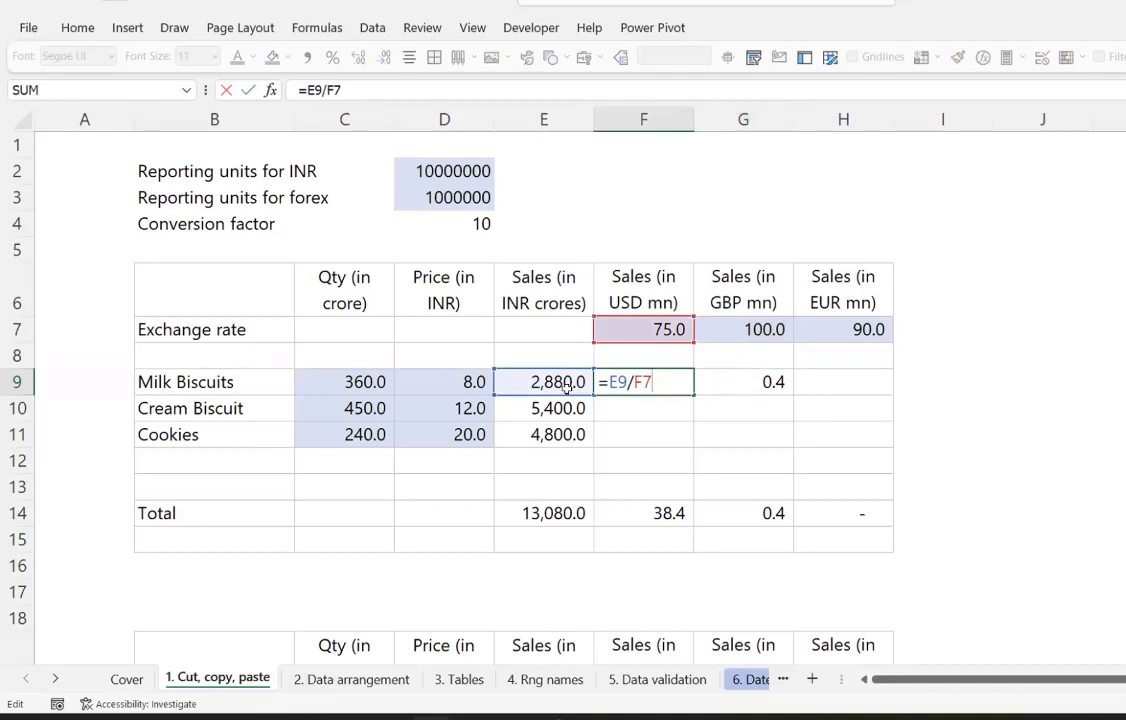
pyautogui.hotkey('shift', 'Tab')
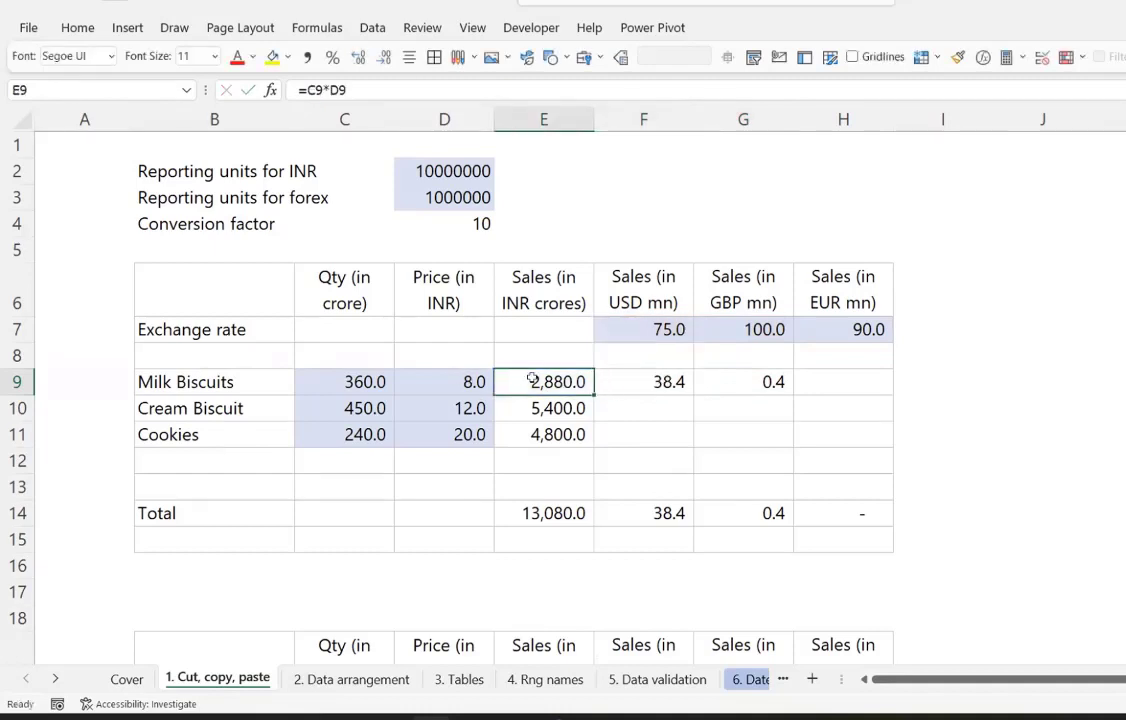
pyautogui.click(782, 325)
pyautogui.click(775, 360)
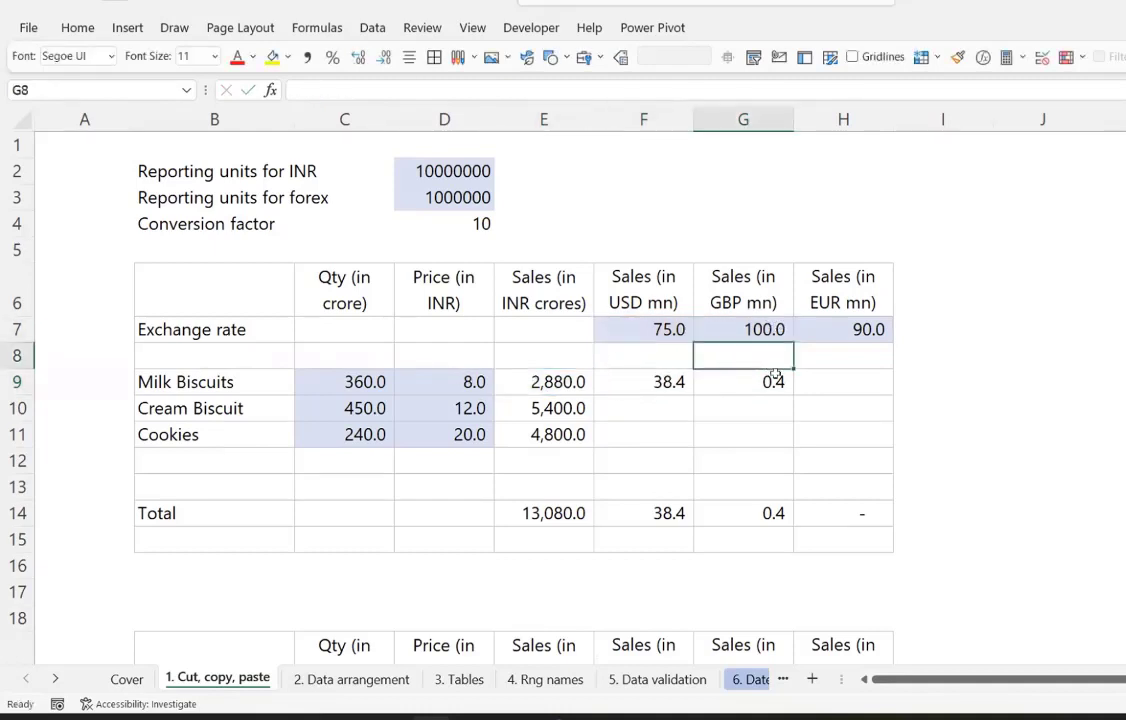
pyautogui.click(775, 378)
pyautogui.doubleClick(744, 379)
pyautogui.doubleClick(712, 380)
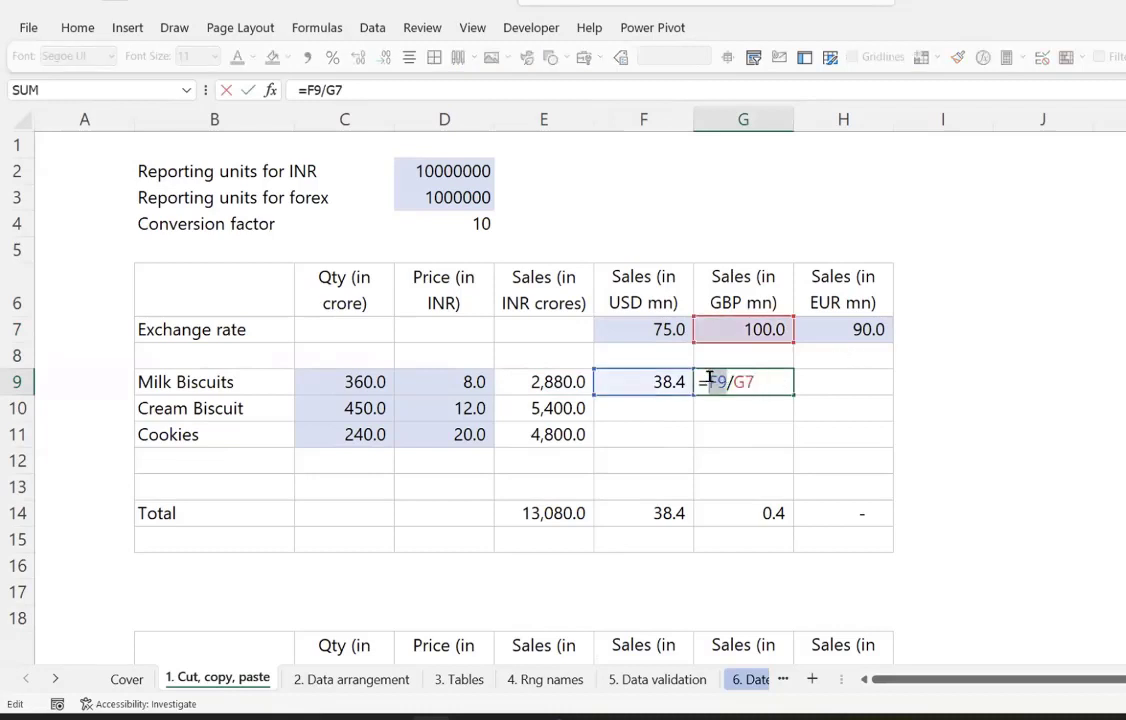
pyautogui.press('BackSpace')
pyautogui.write('E')
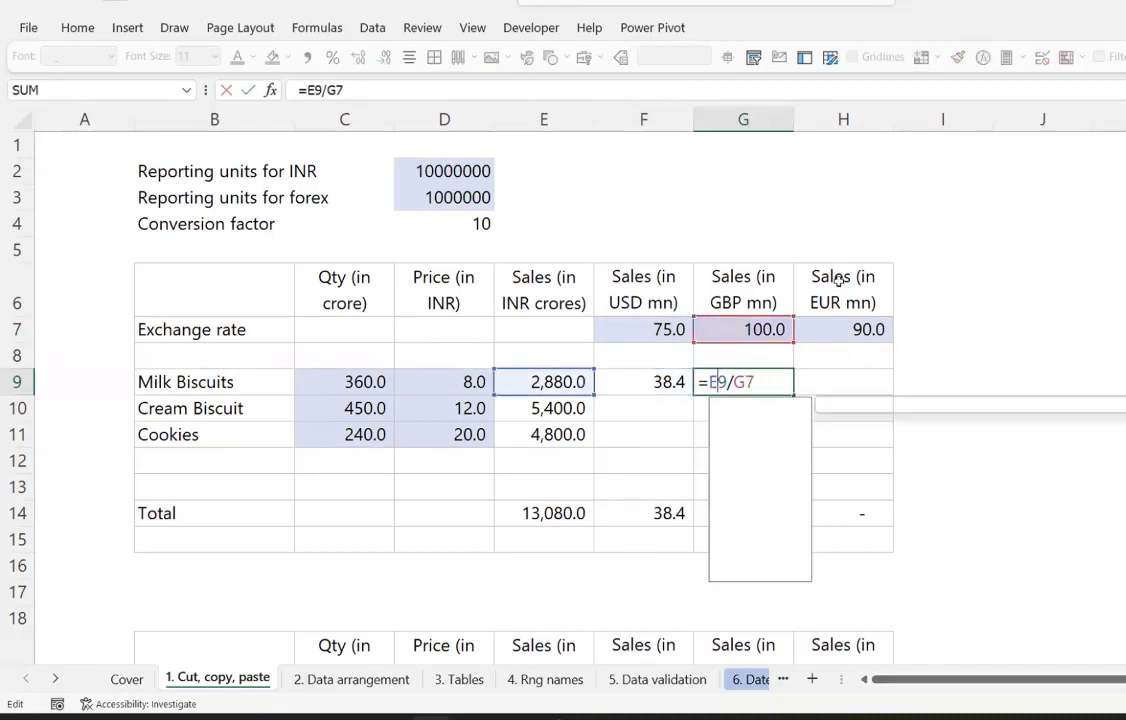
pyautogui.hotkey('ctrl', 'Return')
# - Compare the Milk Biscuits USD and GBP formulas side by side
pyautogui.press('Left')
pyautogui.press('F2')
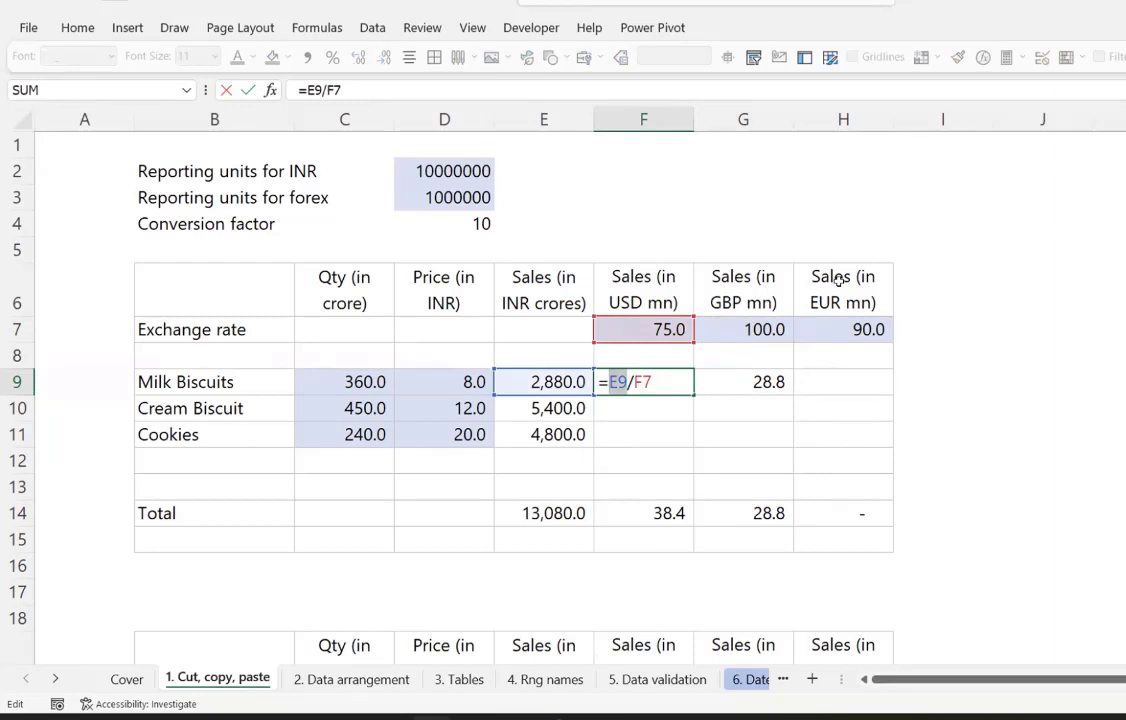
pyautogui.press('Escape')
pyautogui.press('Right')
pyautogui.press('F2')
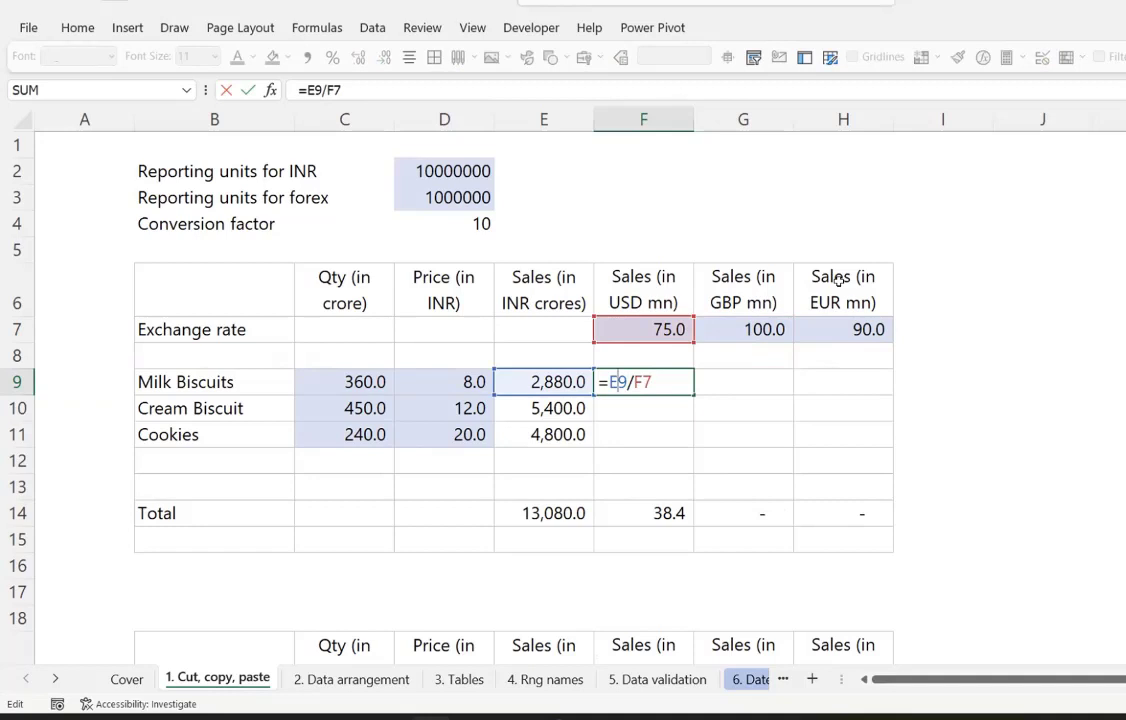
# - Fully lock E9 so the USD formula reads =$E$9/F7
pyautogui.press('F4')
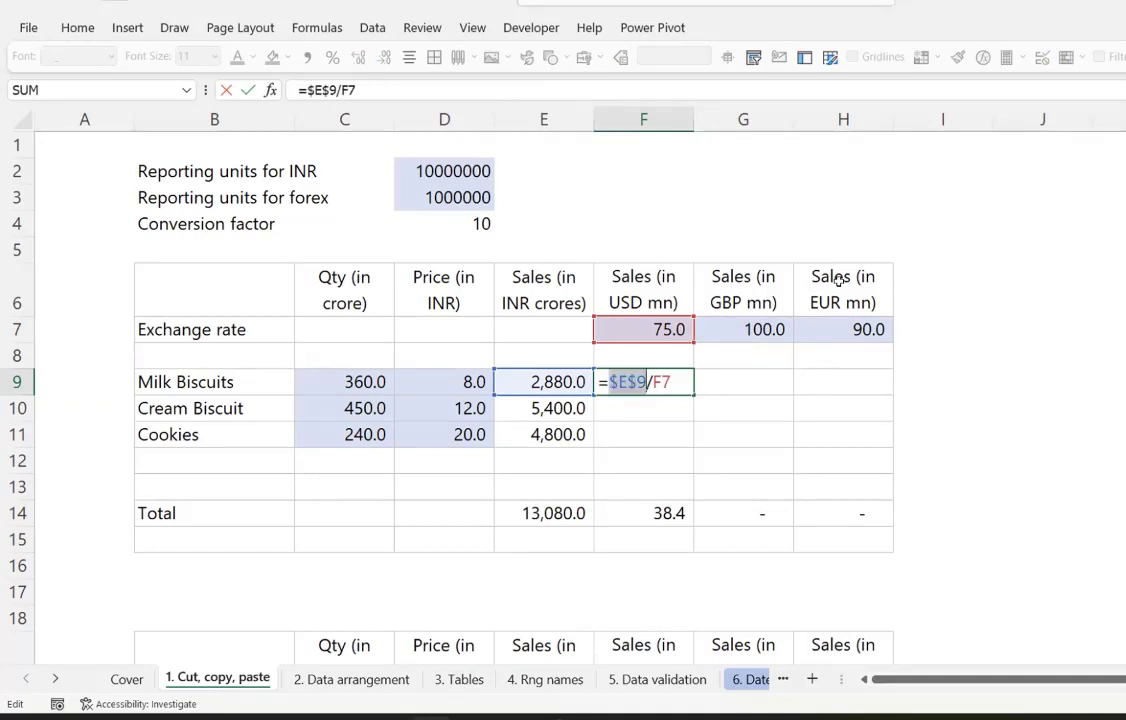
pyautogui.hotkey('ctrl', 'Return')
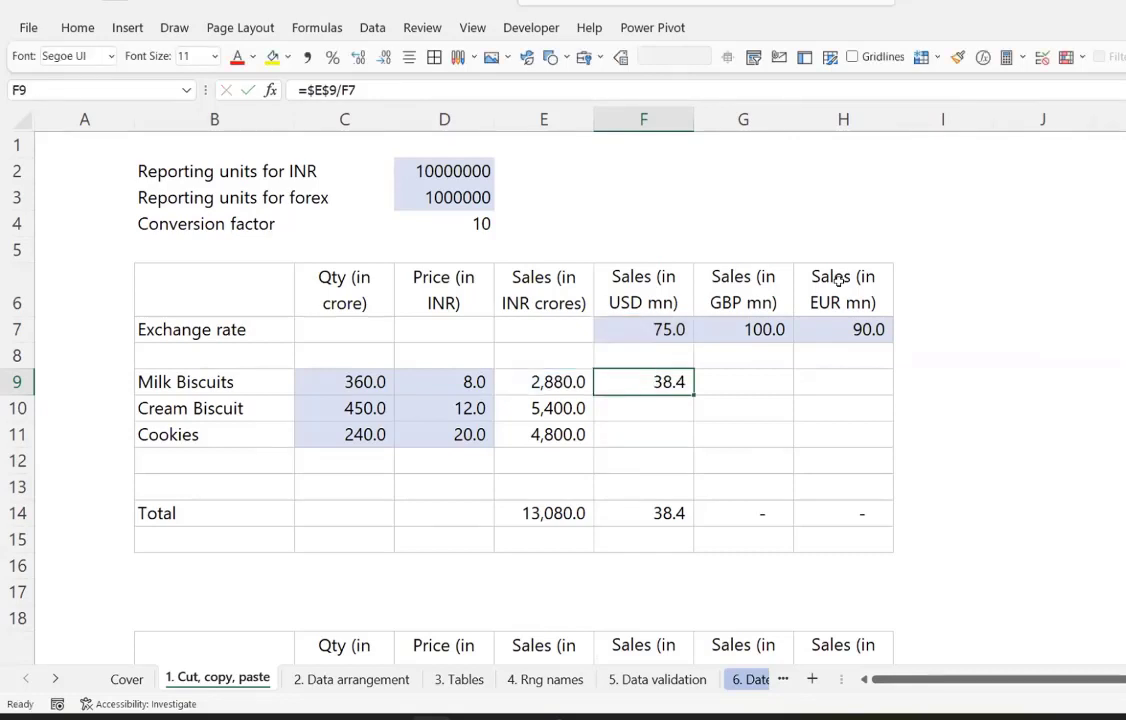
pyautogui.press('F2')
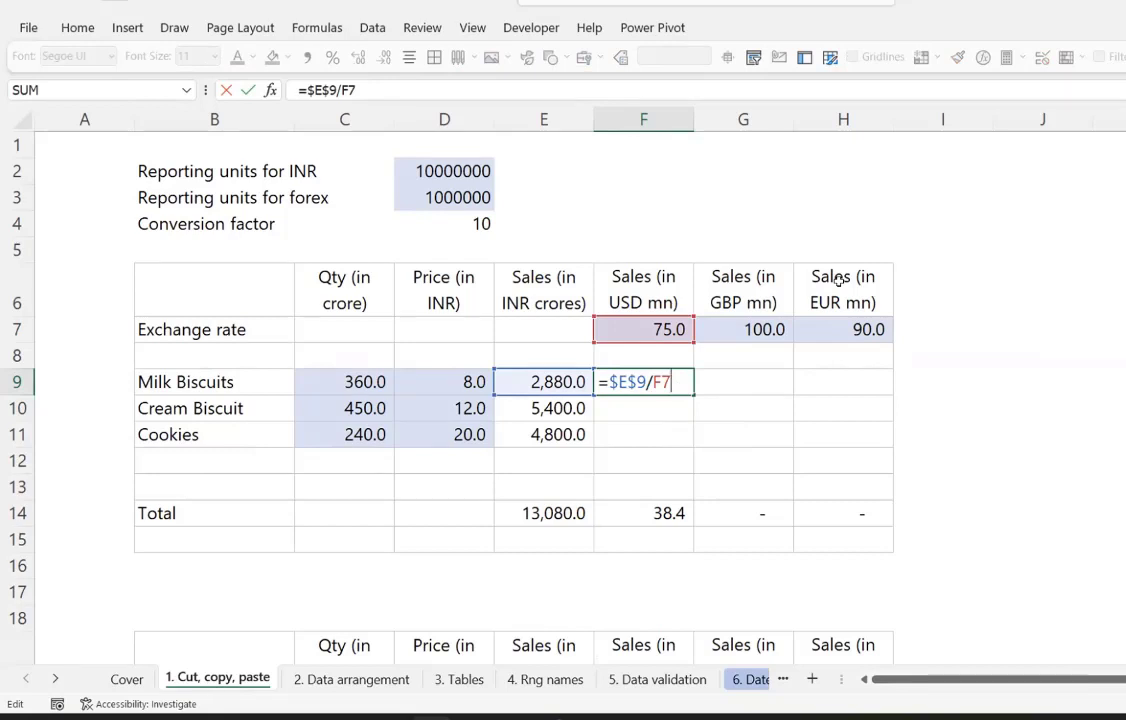
pyautogui.hotkey('ctrl', 'Return')
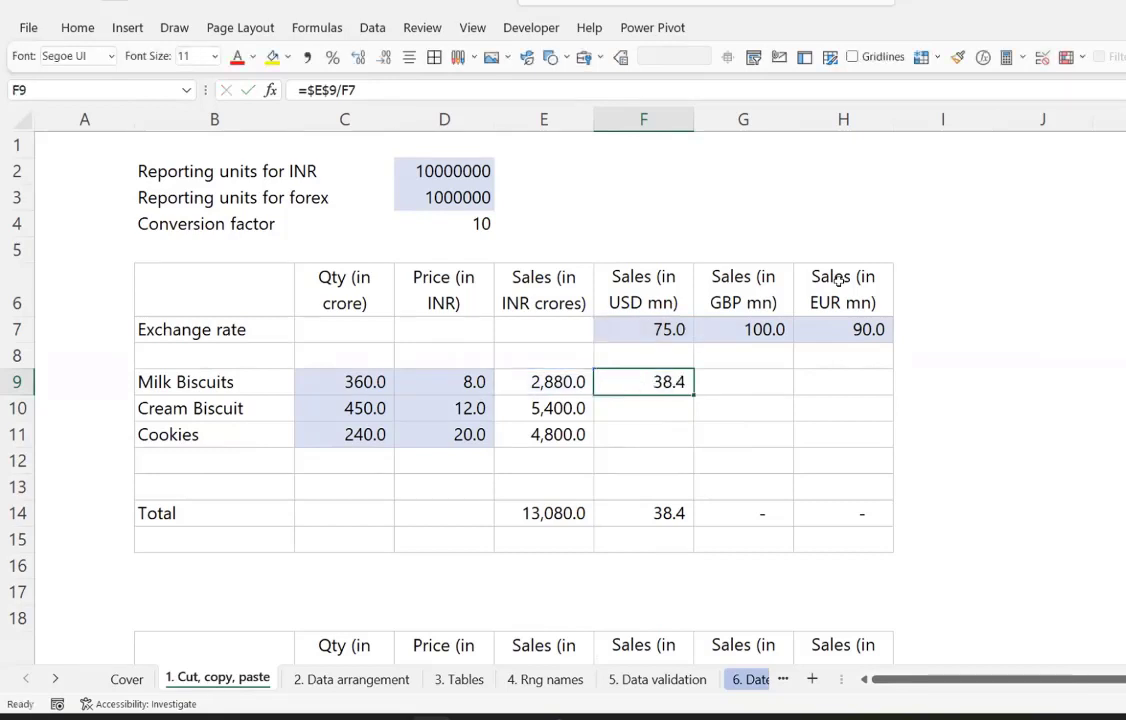
# - Copy the locked formula across to GBP (28.8) and EUR (32.0), inspect them, and recopy F9
pyautogui.hotkey('ctrl', 'c')
pyautogui.hotkey('shift', 'Right')
pyautogui.hotkey('shift', 'Right')
pyautogui.press('Return')
pyautogui.press('Right')
pyautogui.press('F2')
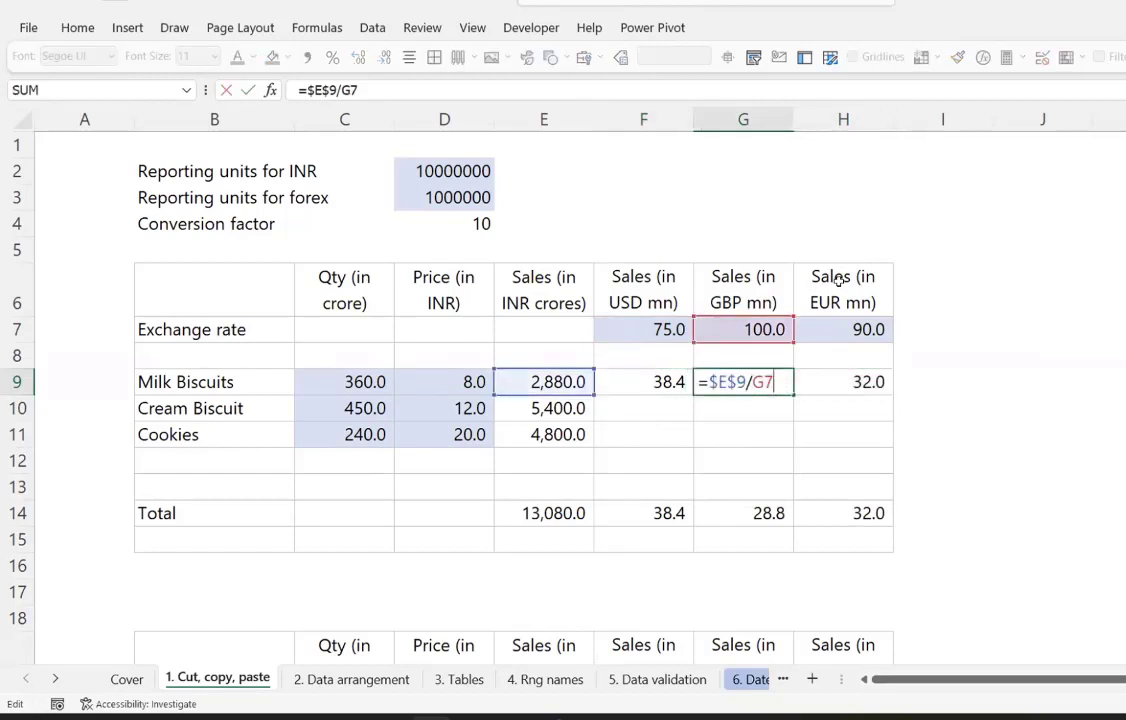
pyautogui.press('Escape')
pyautogui.press('Left')
pyautogui.press('F2')
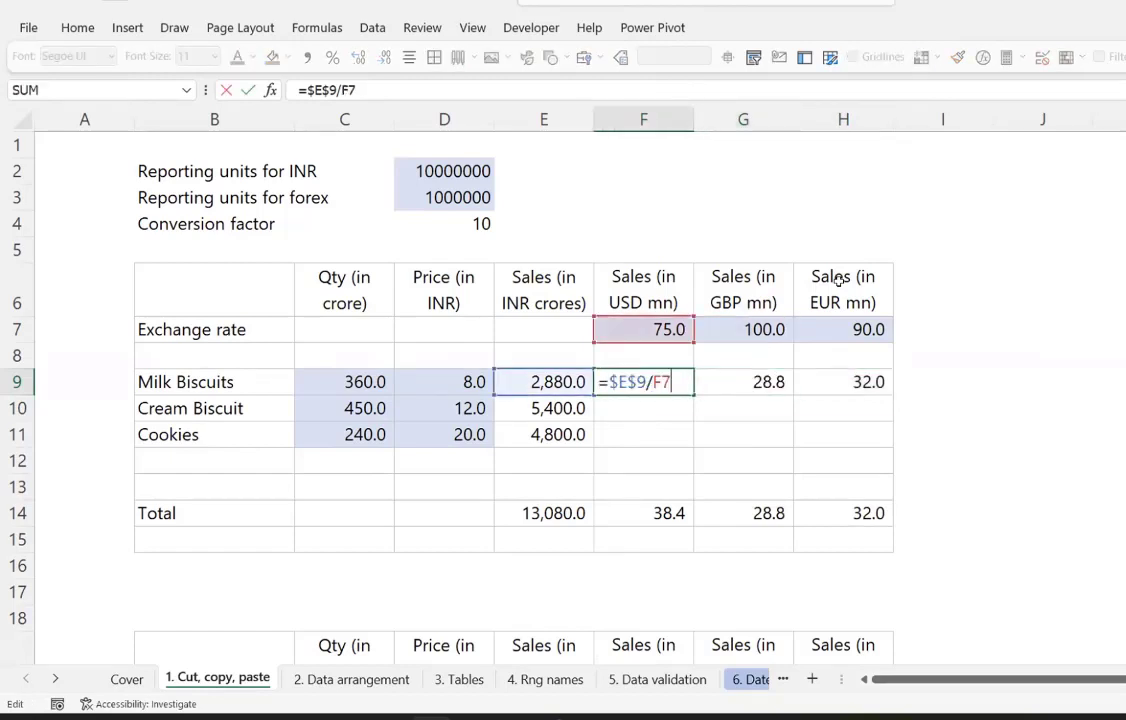
pyautogui.press('Escape')
pyautogui.hotkey('ctrl', 'c')
# - Paste the =$E$9/F7 formula into Cream Biscuit's USD cell and inspect its $E$9 reference
pyautogui.press('Down')
pyautogui.hotkey('ctrl', 'v')
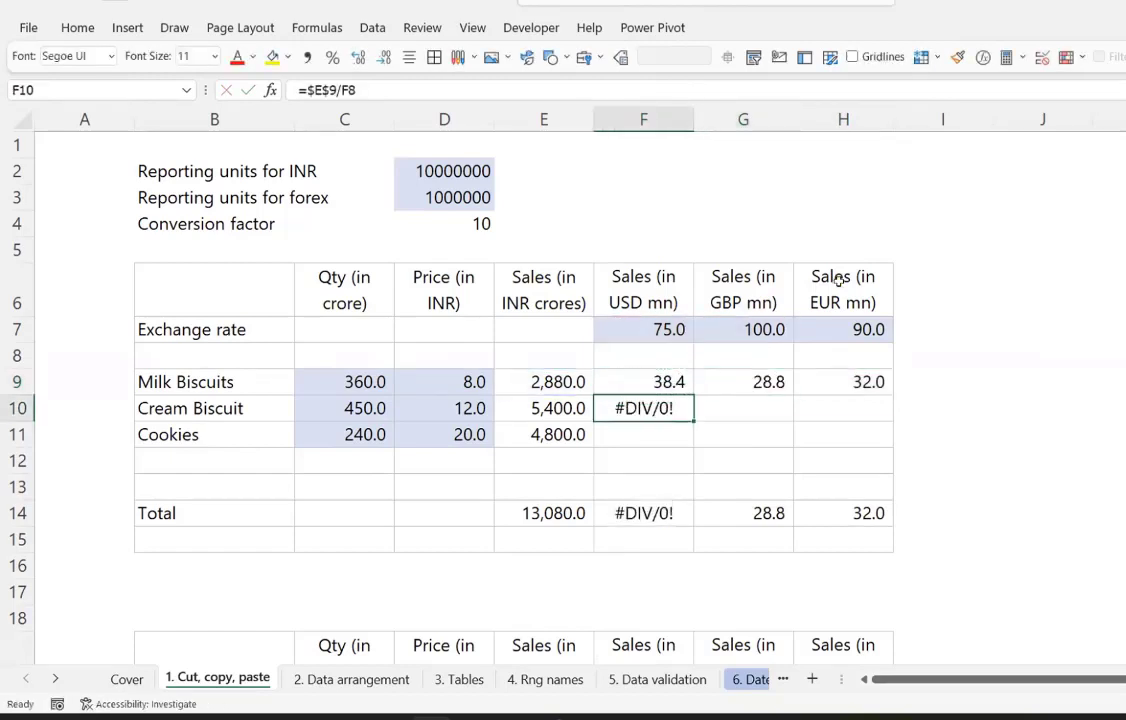
pyautogui.press('F2')
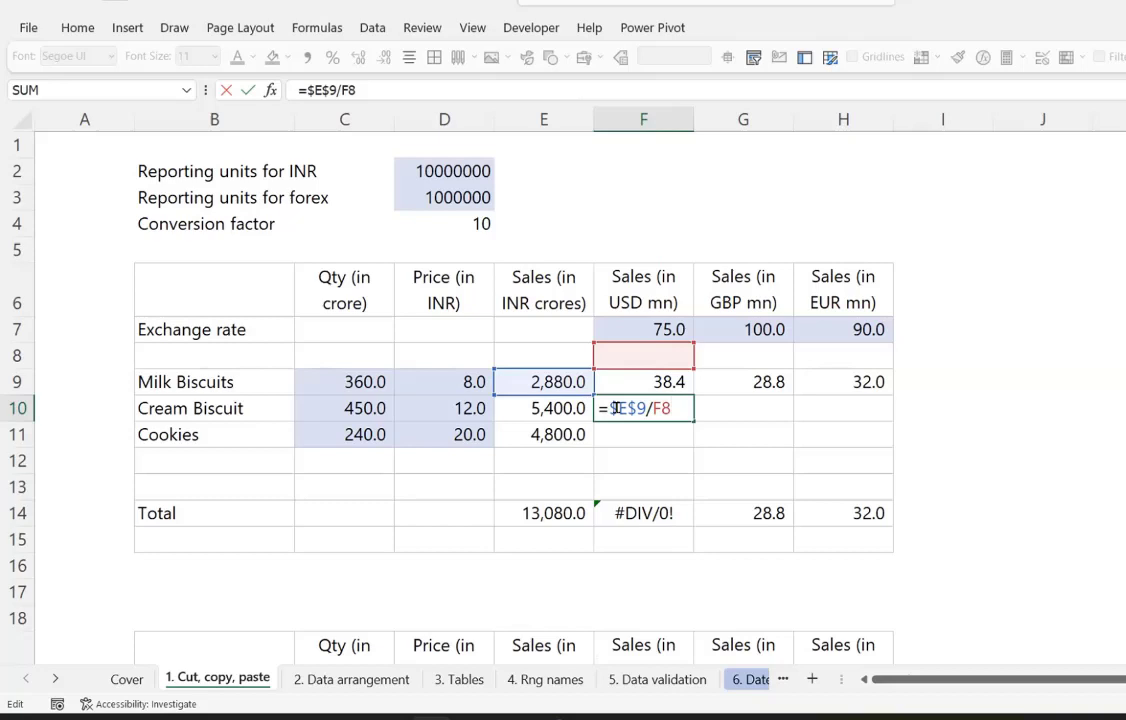
pyautogui.moveTo(646, 407); pyautogui.dragTo(606, 401)
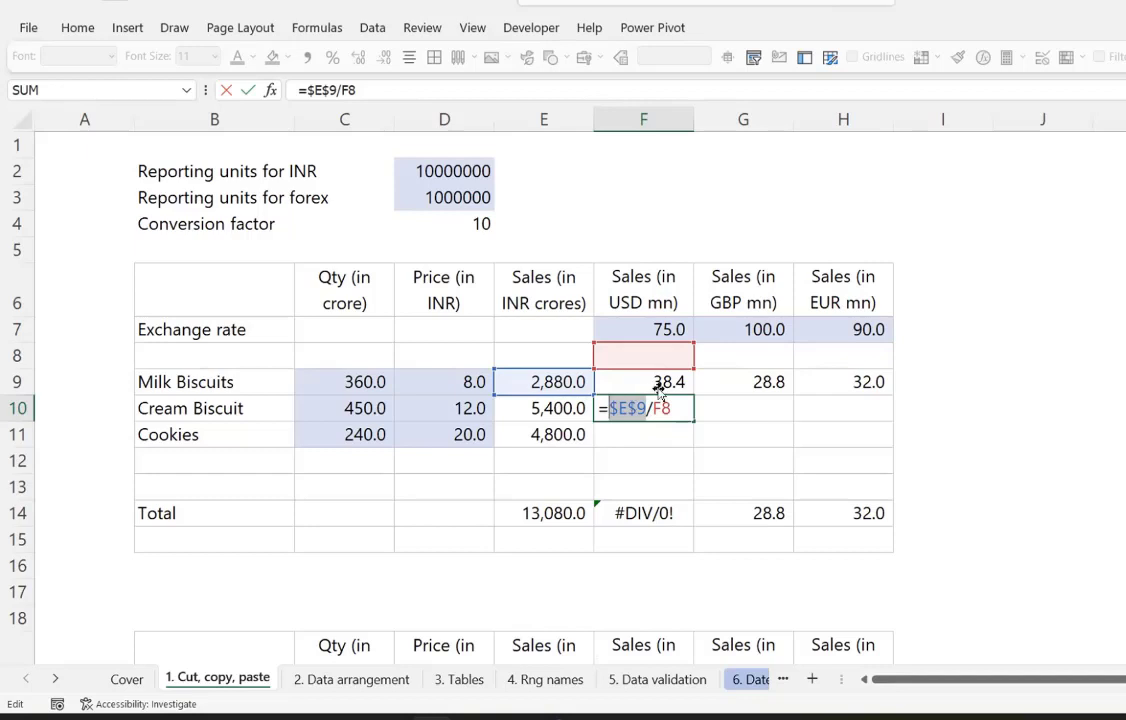
pyautogui.hotkey('ctrl', 'Return')
# - Change E9 to the column-locked $E9 in the Milk Biscuits USD formula
pyautogui.doubleClick(655, 383)
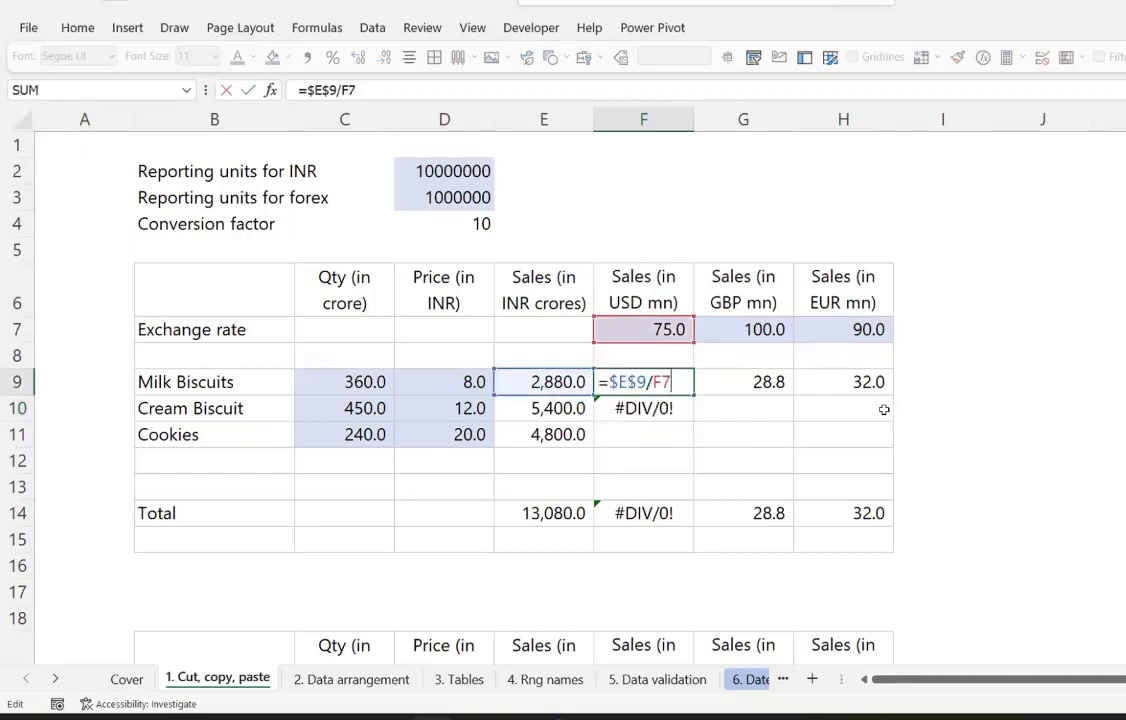
pyautogui.press('Left')
pyautogui.press('Left')
pyautogui.press('Left')
pyautogui.press('Left')
pyautogui.press('BackSpace')
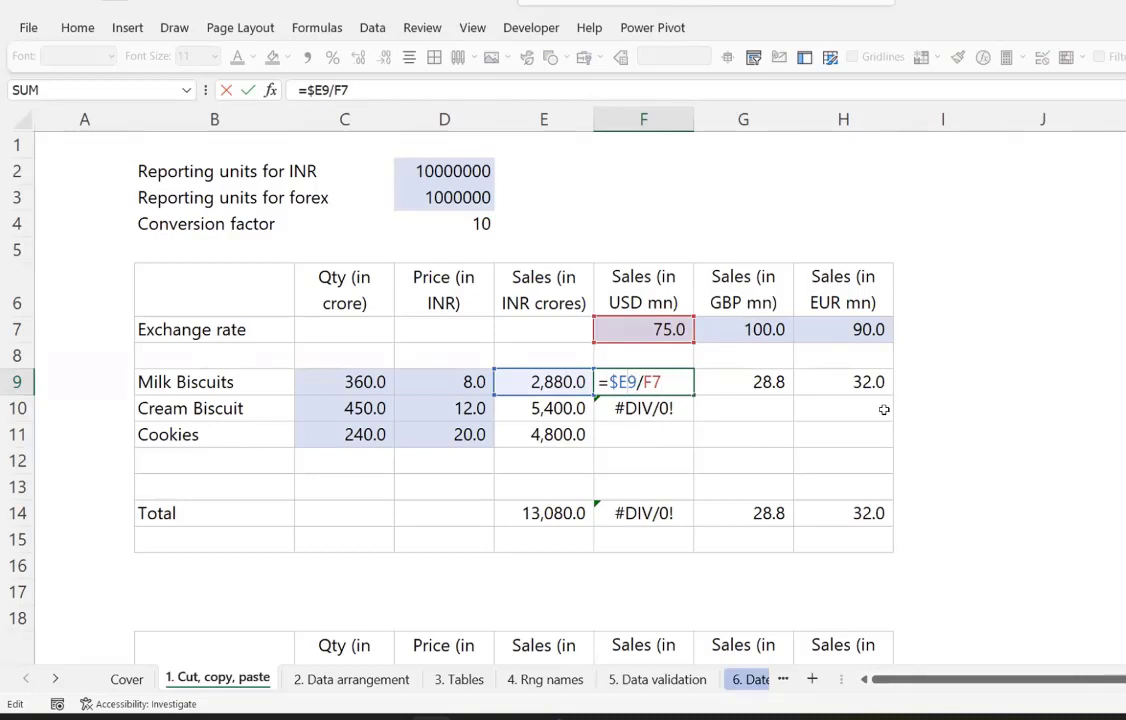
pyautogui.press('Return')
pyautogui.press('Up')
pyautogui.press('F2')
pyautogui.press('Left')
pyautogui.press('Left')
pyautogui.hotkey('shift', 'Left')
pyautogui.hotkey('shift', 'Left')
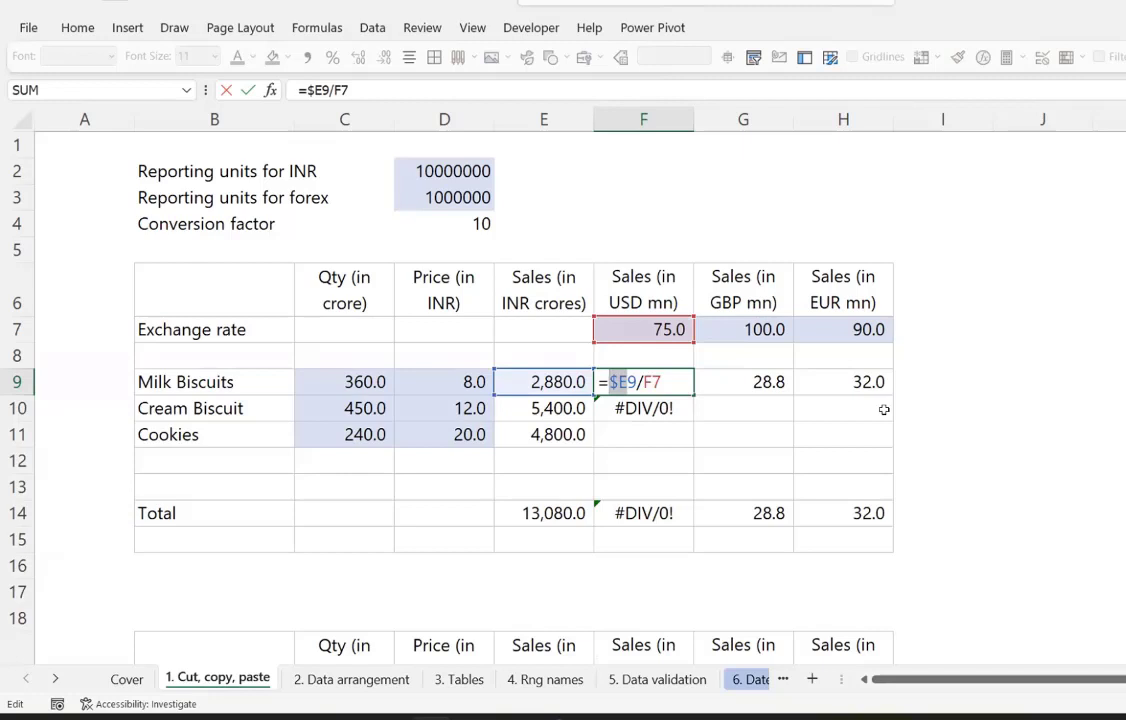
pyautogui.press('Right')
pyautogui.hotkey('shift', 'Right')
pyautogui.press('Right')
pyautogui.hotkey('shift', 'Left')
pyautogui.hotkey('shift', 'Left')
pyautogui.hotkey('shift', 'Left')
pyautogui.hotkey('ctrl', 'Return')
# - Copy F9 into F10 and inspect =$E10/F8, which divides by blank row 8
pyautogui.hotkey('ctrl', 'c')
pyautogui.press('Down')
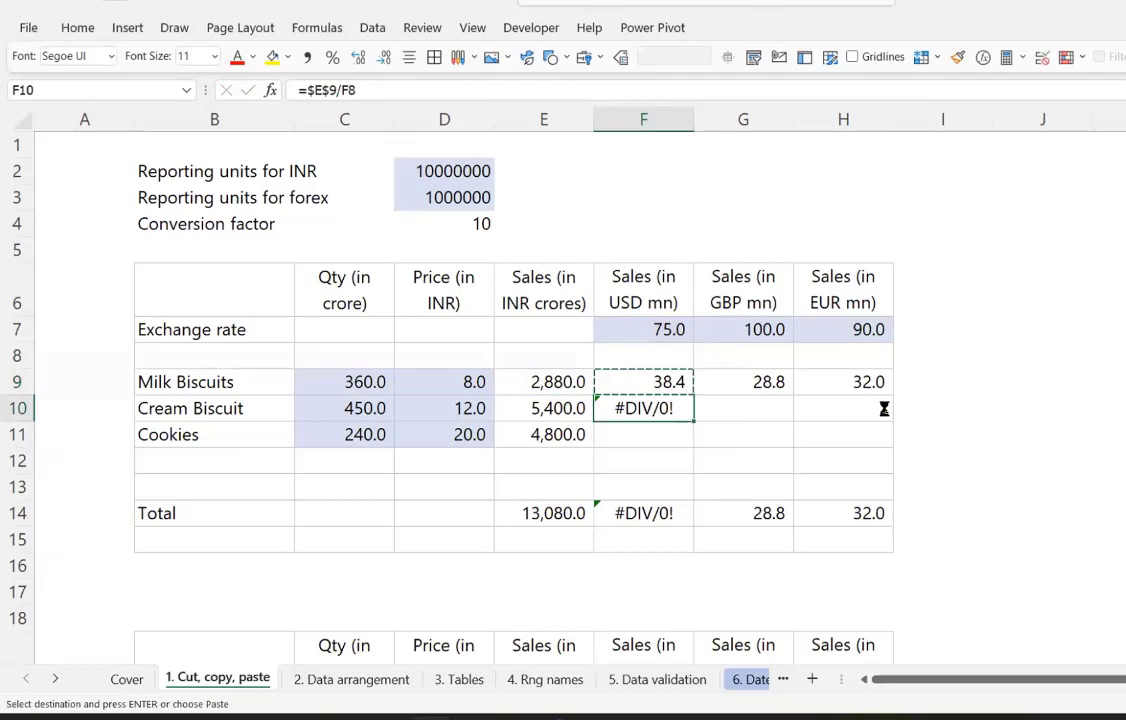
pyautogui.press('F2')
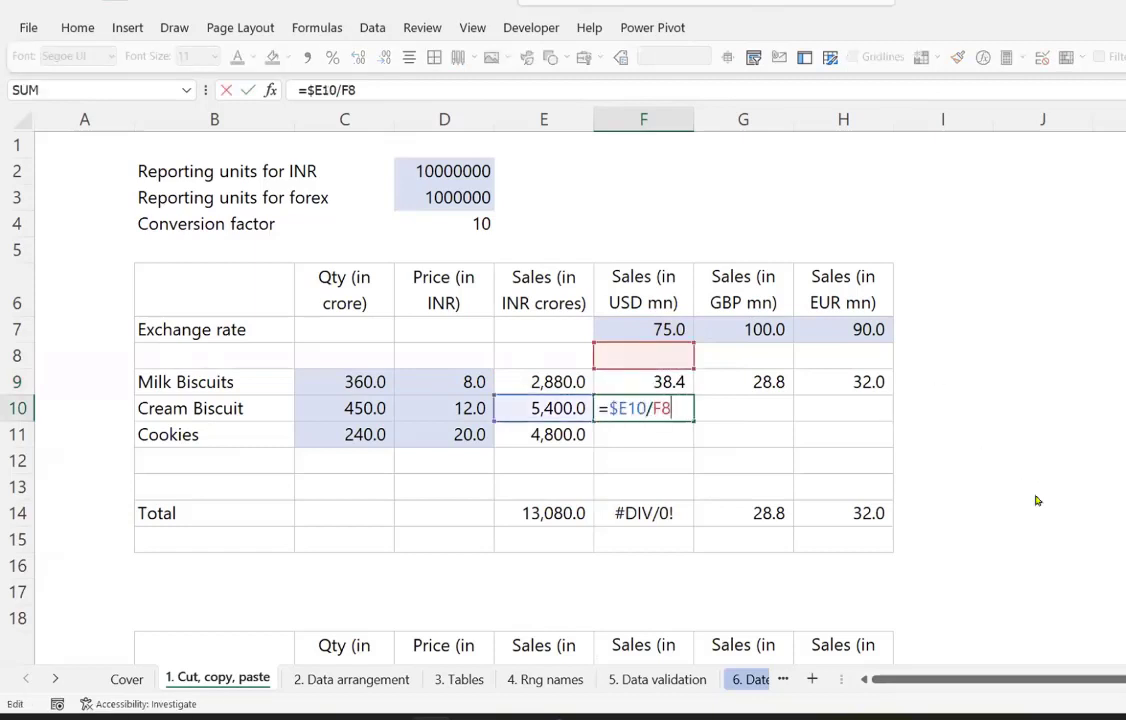
pyautogui.doubleClick(613, 408)
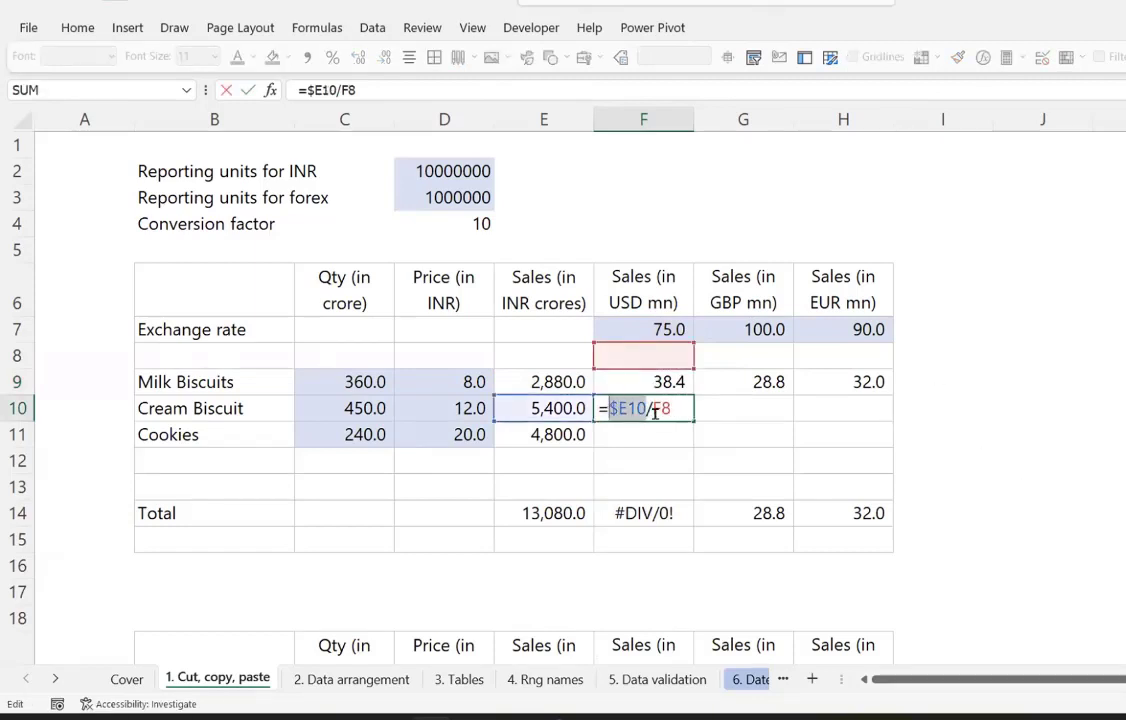
pyautogui.moveTo(657, 408); pyautogui.dragTo(690, 414)
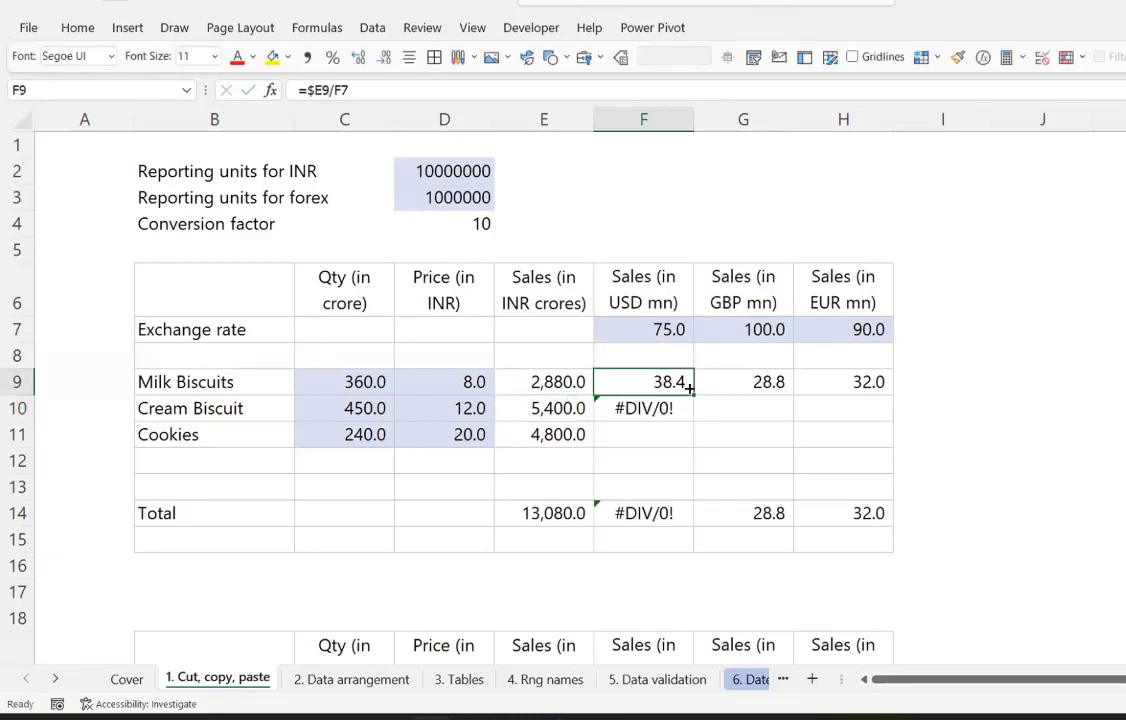
pyautogui.press('F2')
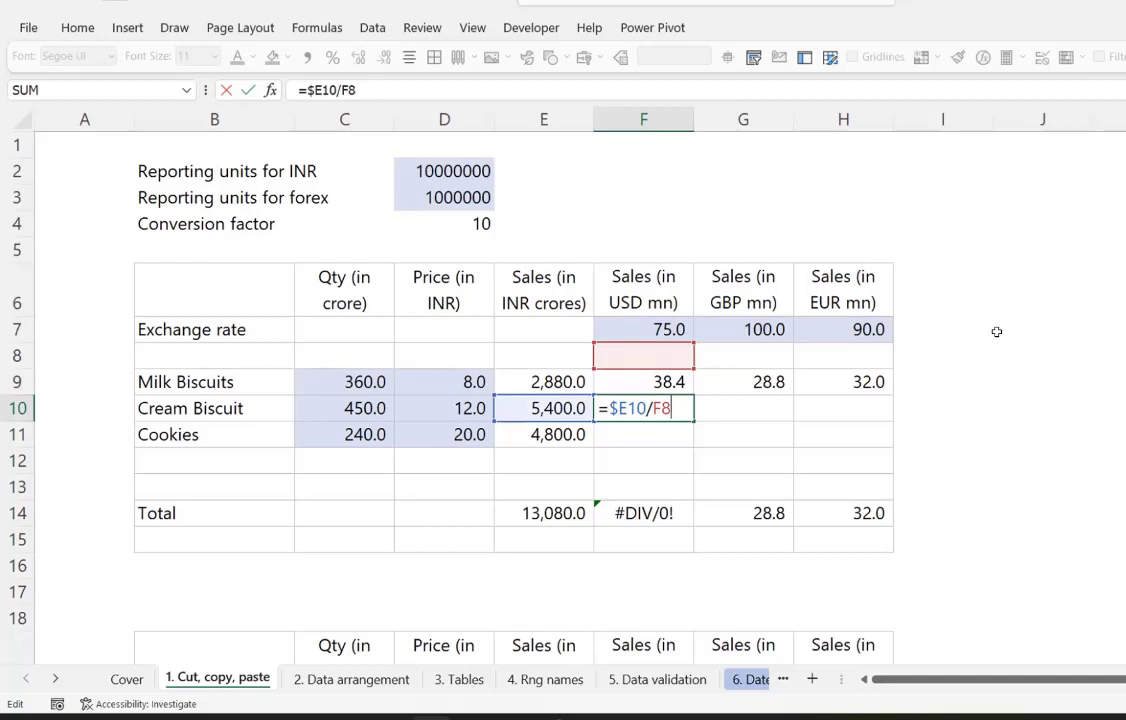
# - Row-lock the exchange rate so the USD formula reads =$E9/F$7
pyautogui.hotkey('ctrl', 'Return')
pyautogui.press('Up')
pyautogui.press('F2')
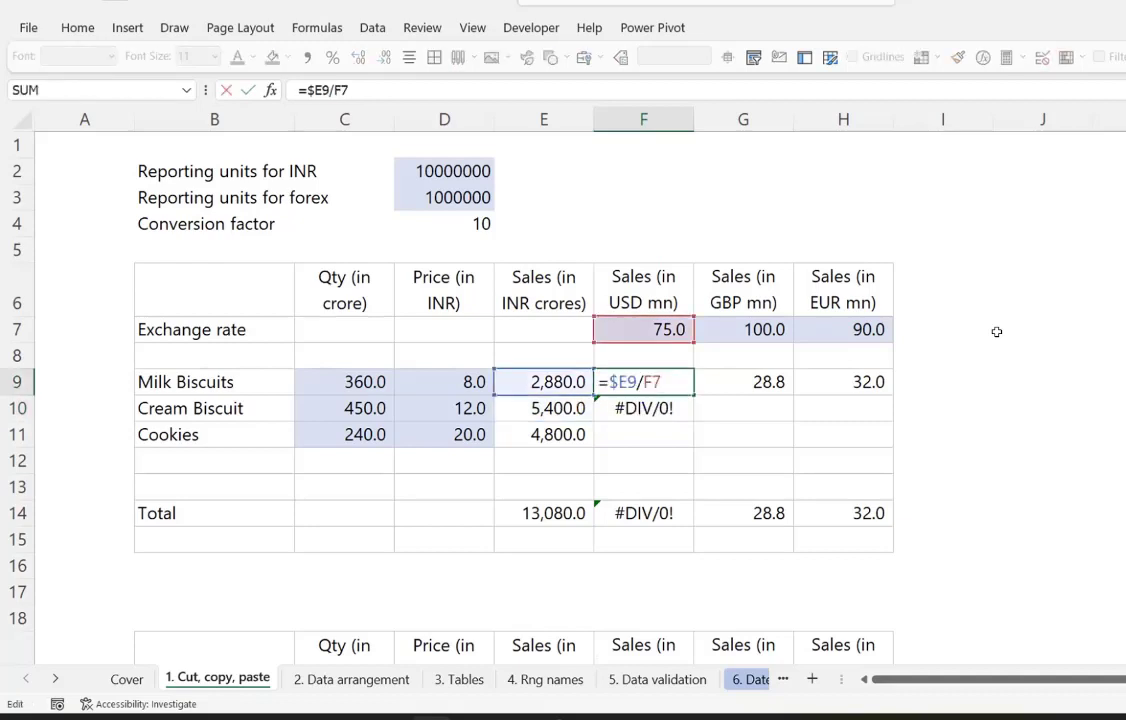
pyautogui.press('F4')
pyautogui.press('F4')
pyautogui.press('Left')
pyautogui.press('Left')
pyautogui.press('Left')
pyautogui.press('Return')
pyautogui.press('Up')
pyautogui.press('F2')
pyautogui.press('Escape')
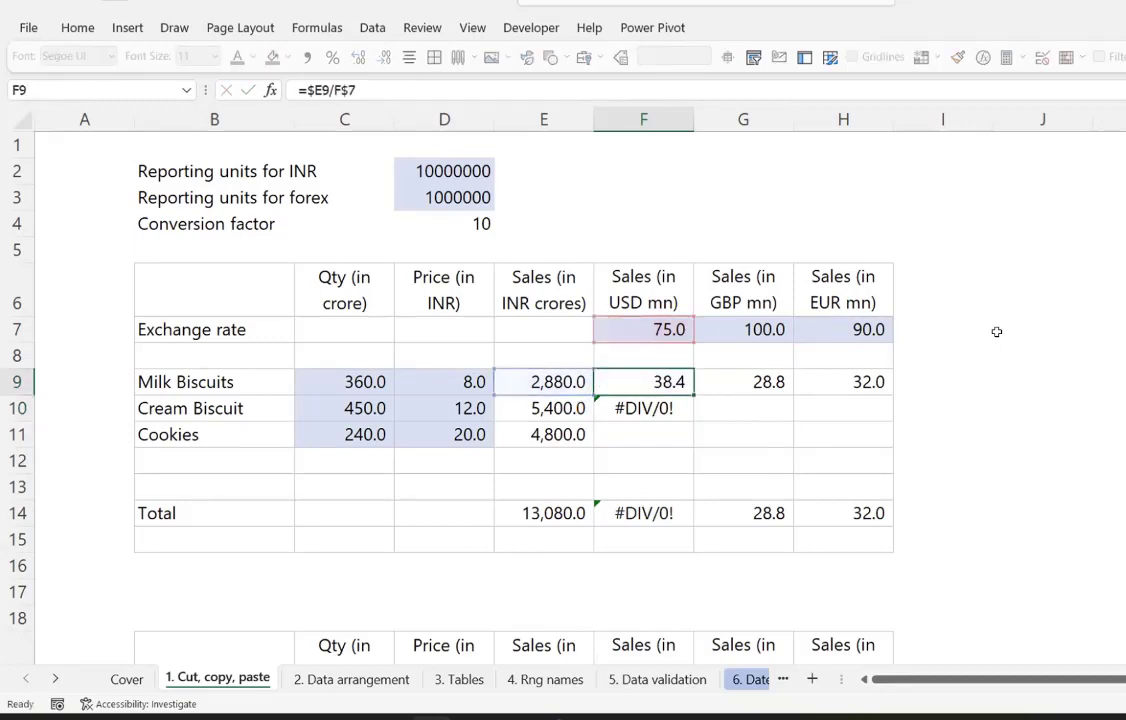
# - Inspect the existing Milk Biscuits GBP and EUR formulas
pyautogui.press('Right')
pyautogui.press('F2')
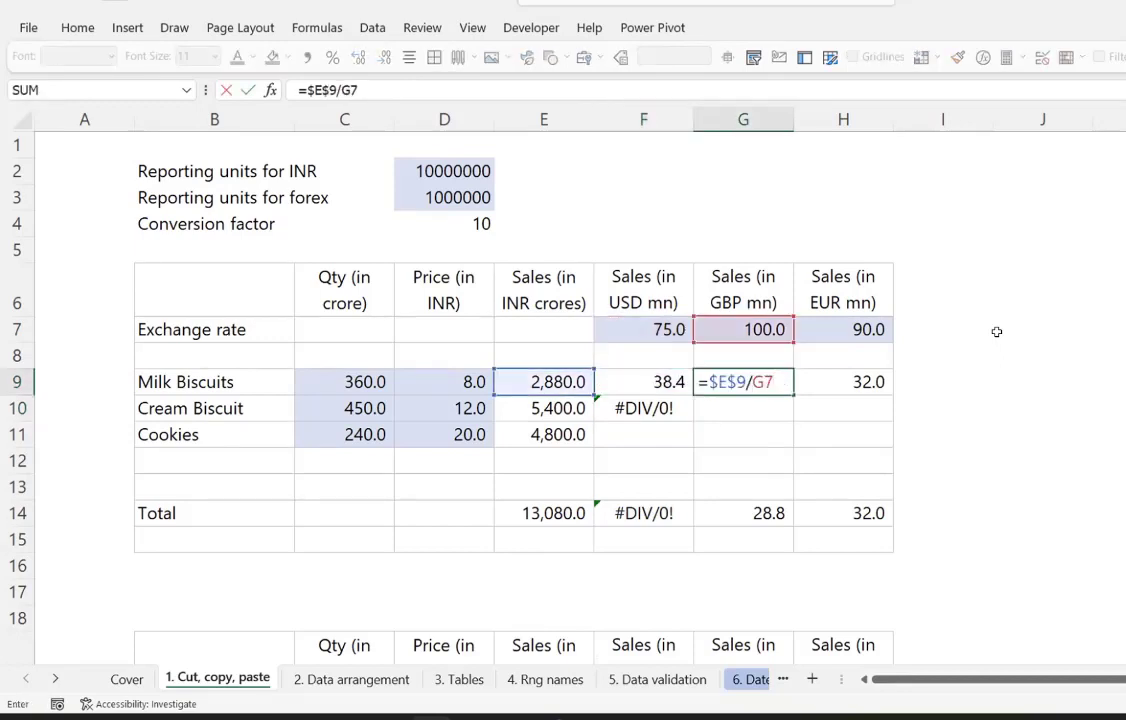
pyautogui.press('Escape')
pyautogui.press('Right')
pyautogui.press('F2')
pyautogui.press('Escape')
pyautogui.press('Left')
pyautogui.press('Left')
# - Clear the #DIV/0! formula in F10 and the old GBP and EUR formulas in G9:H9
pyautogui.press('Down')
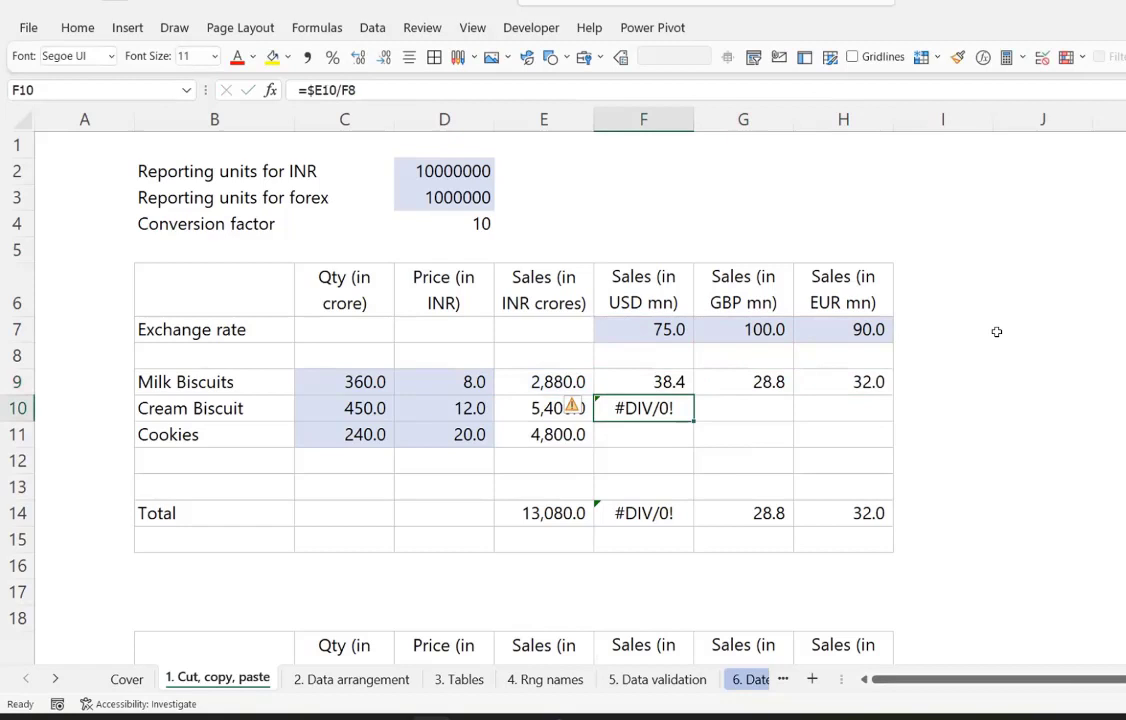
pyautogui.press('Delete')
pyautogui.press('Up')
pyautogui.press('Right')
pyautogui.hotkey('shift', 'Right')
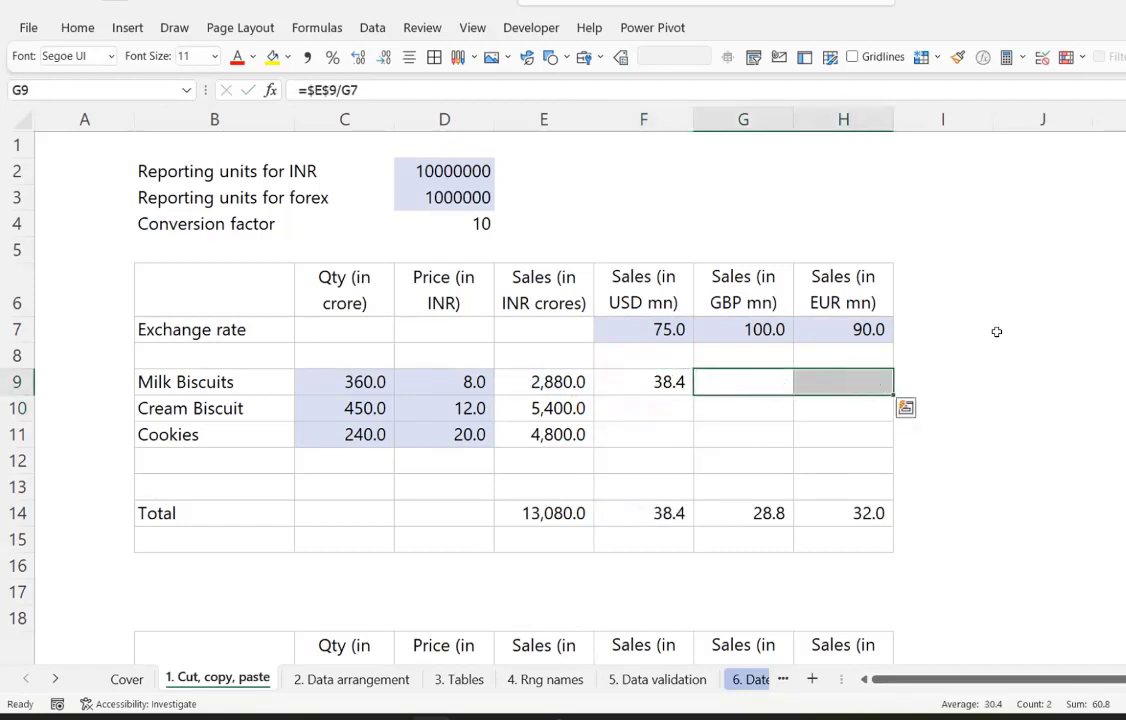
pyautogui.press('Delete')
pyautogui.press('Left')
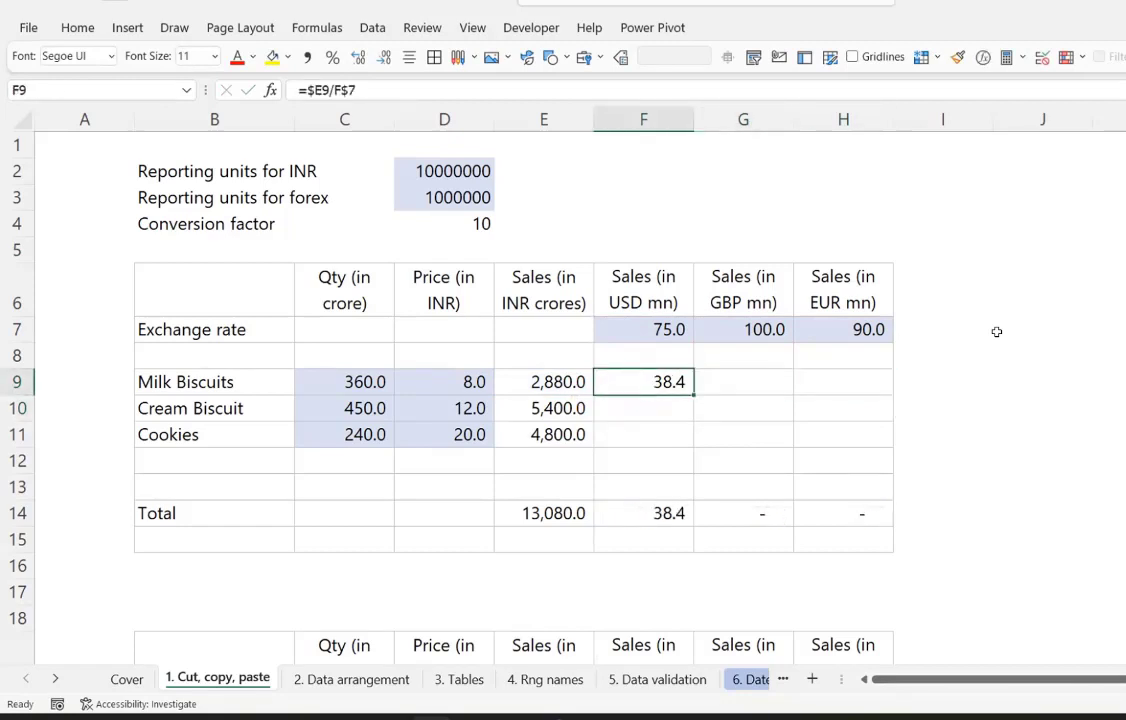
pyautogui.press('F2')
pyautogui.press('Escape')
# - Fill =$E9/F$7 across F9:H11, giving totals 174.4 USD, 130.8 GBP and 145.3 EUR
pyautogui.hotkey('ctrl', 'c')
pyautogui.hotkey('shift', 'Right')
pyautogui.hotkey('shift', 'Right')
pyautogui.hotkey('shift', 'Down')
pyautogui.hotkey('shift', 'Down')
pyautogui.hotkey('ctrl', 'v')
pyautogui.press('F2')
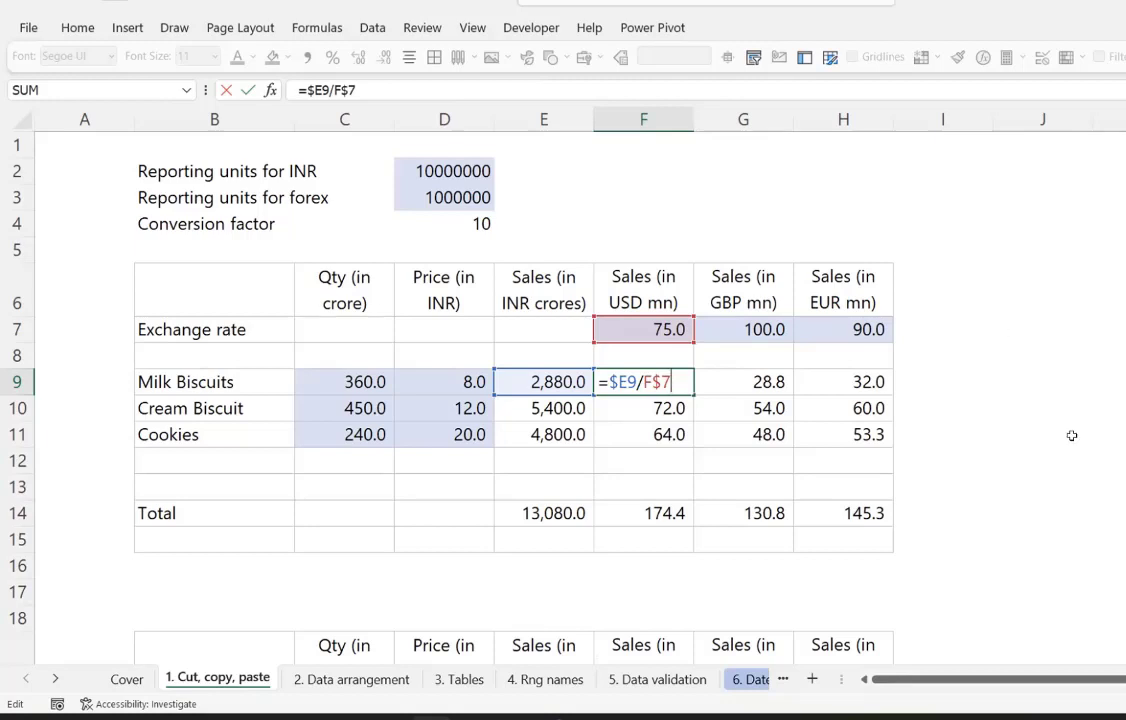
# - Enter the Milk Biscuits USD formula =$E9/F$7, then reopen it to append the factor 10
pyautogui.hotkey('ctrl', 'Return')
pyautogui.press('F2')
pyautogui.hotkey('ctrl', 'Return')
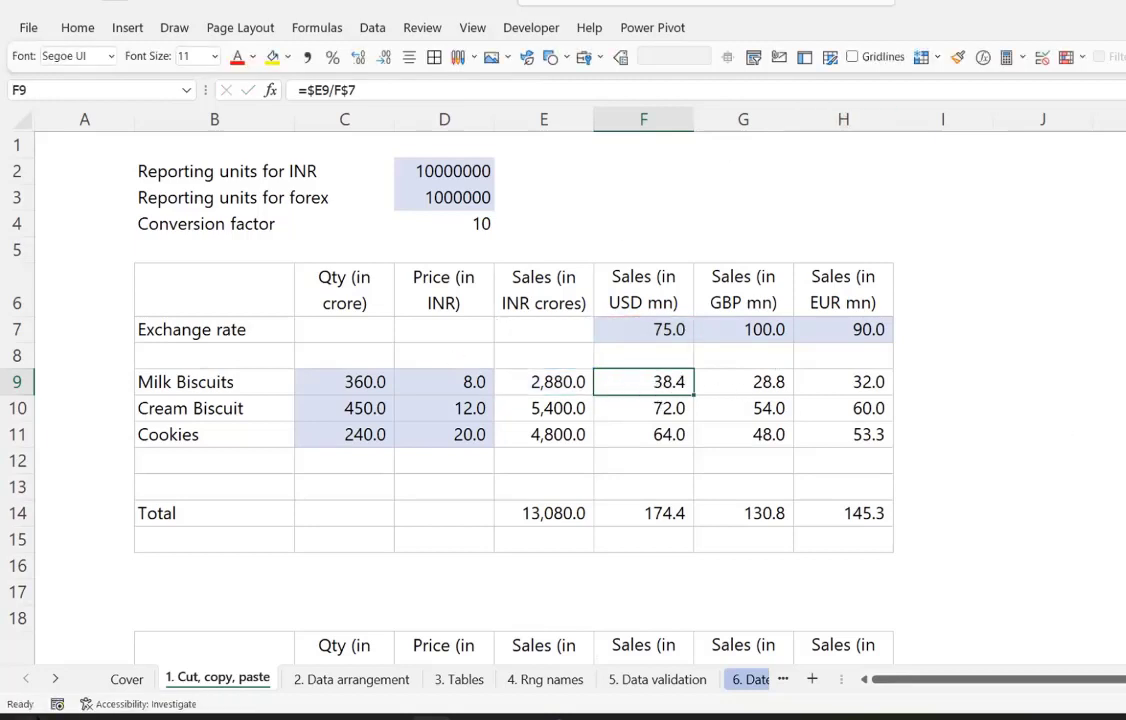
pyautogui.press('F2')
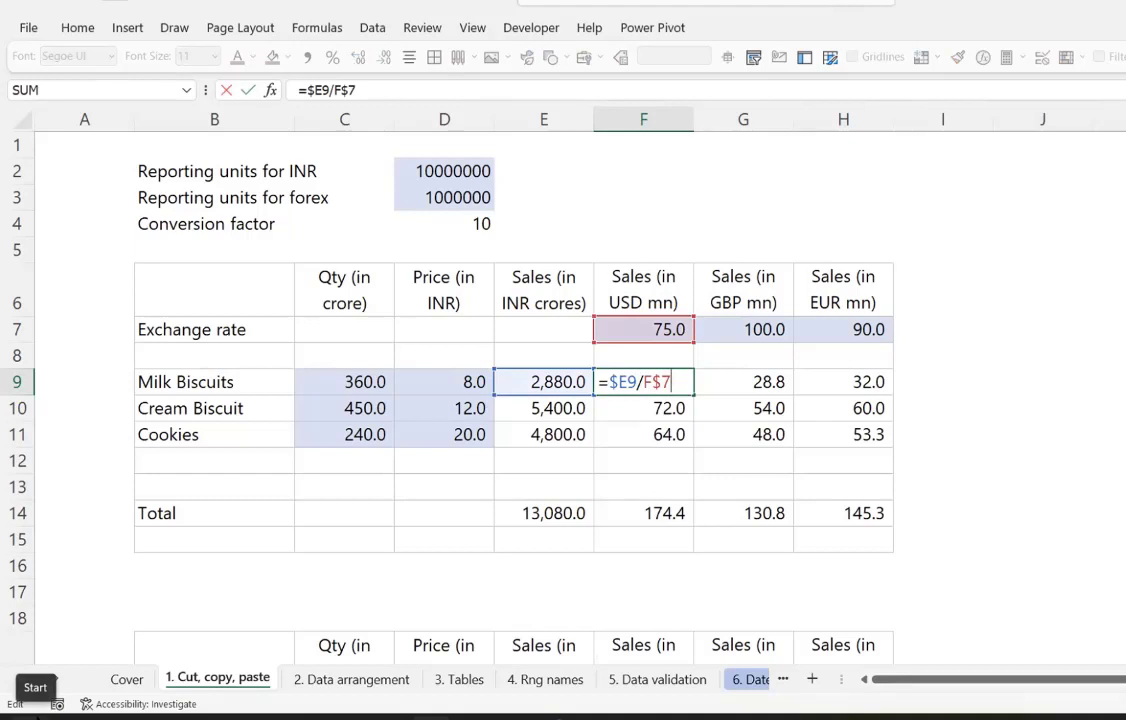
# - Append *10 and enter =$E9/F$7*10 across the whole F9:H11 currency block
pyautogui.write('*10')
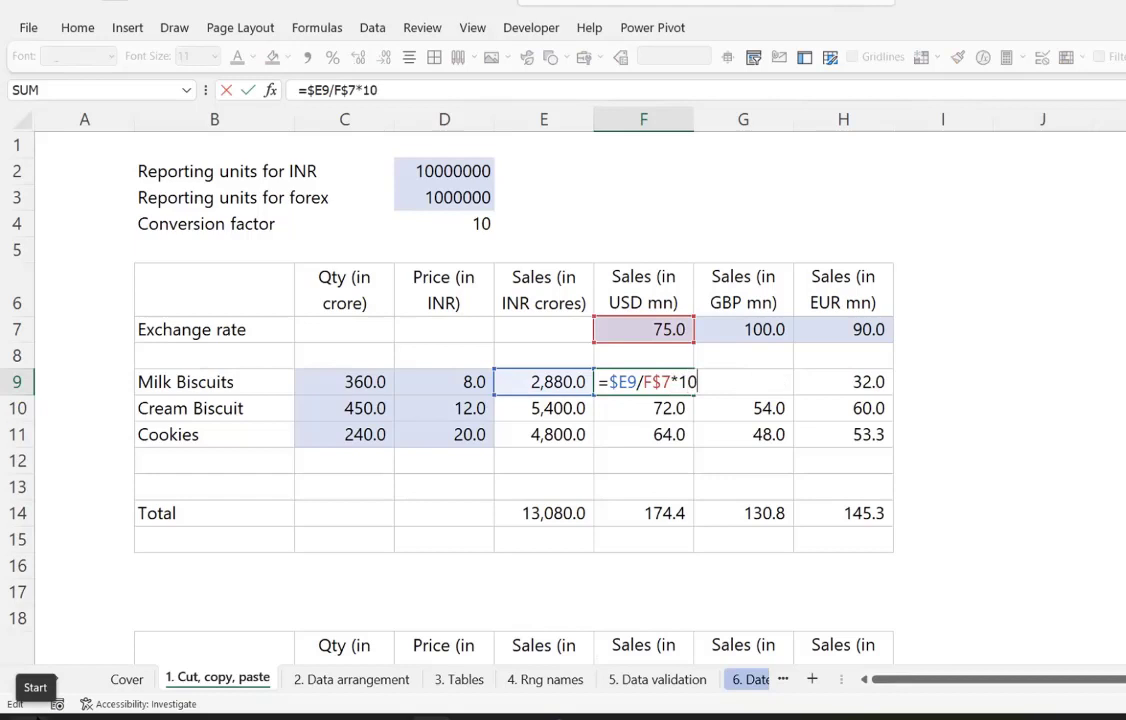
pyautogui.hotkey('ctrl', 'Return')
pyautogui.press('Up')
pyautogui.press('Down')
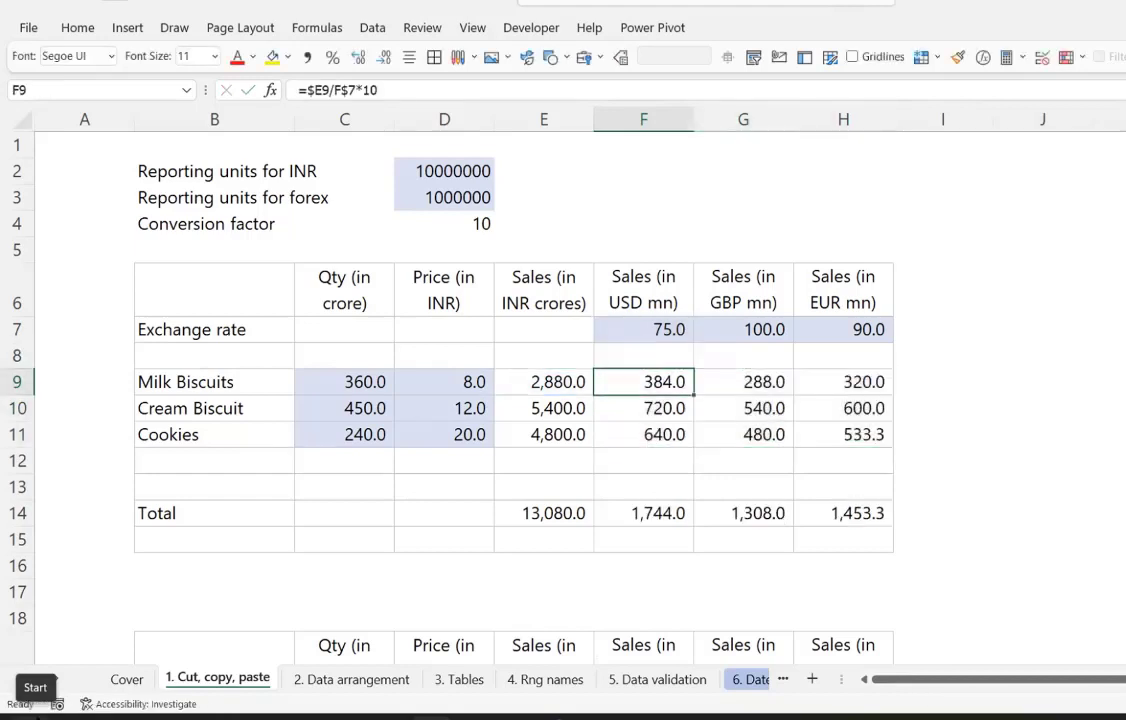
# - Inspect the Milk Biscuits USD and INR sales formulas without changing them
pyautogui.press('F2')
pyautogui.press('Escape')
pyautogui.click(538, 381)
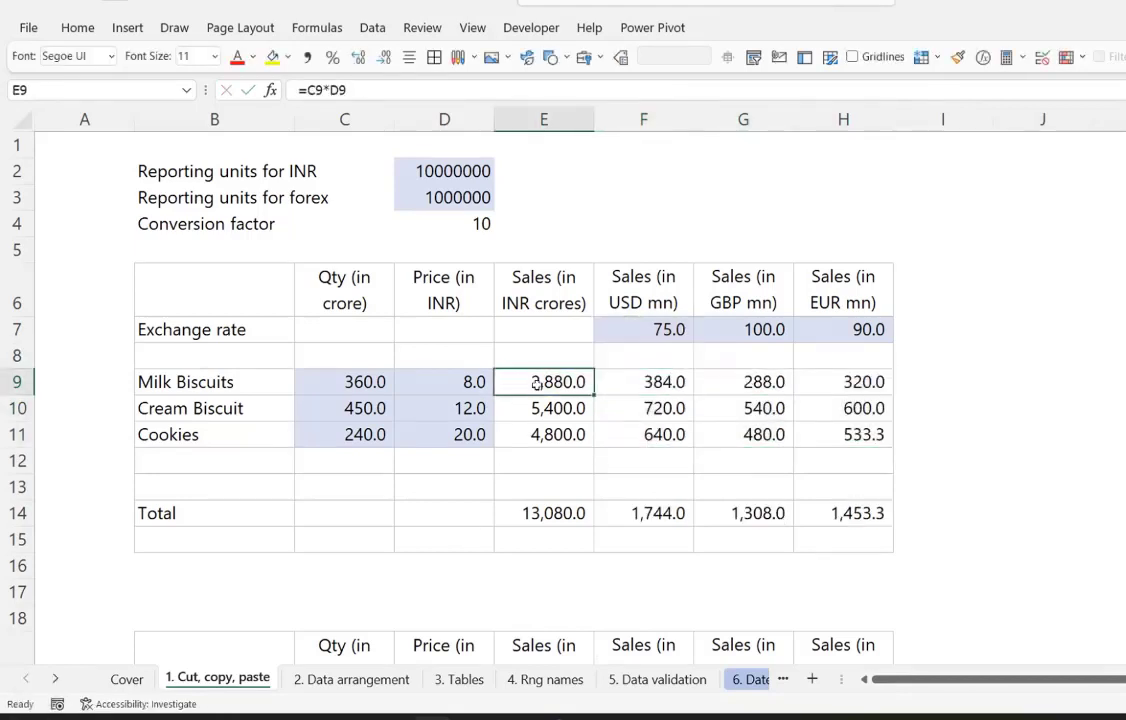
pyautogui.press('F2')
pyautogui.press('Escape')
pyautogui.click(648, 382)
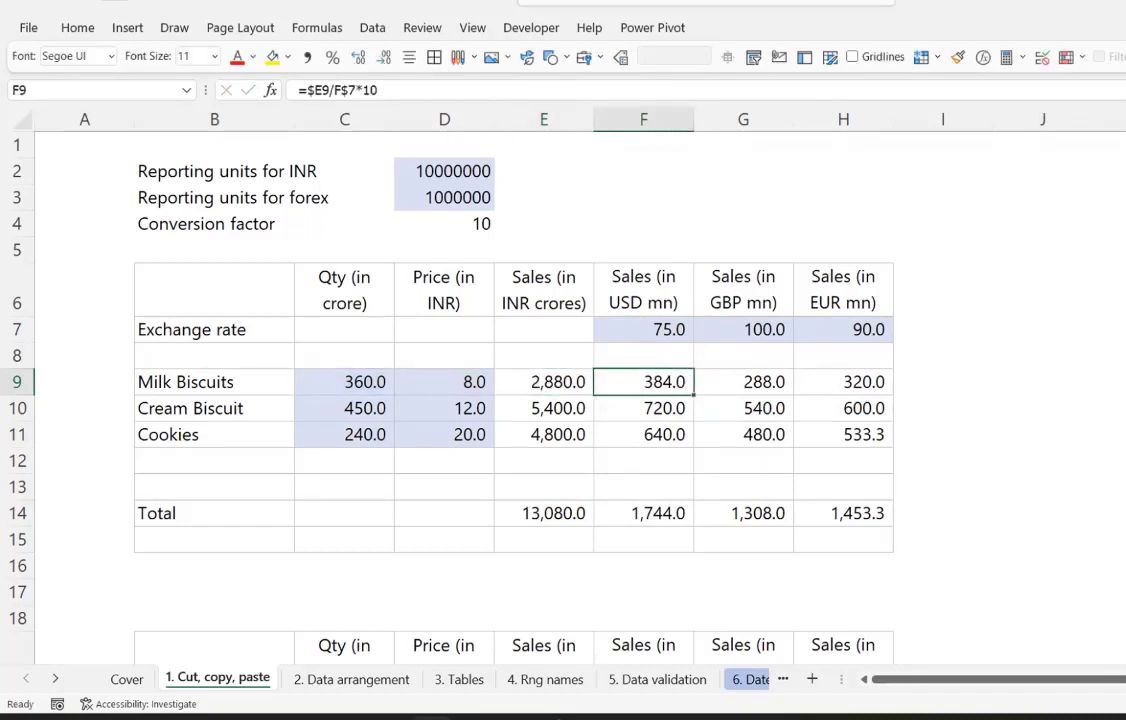
pyautogui.press('F2')
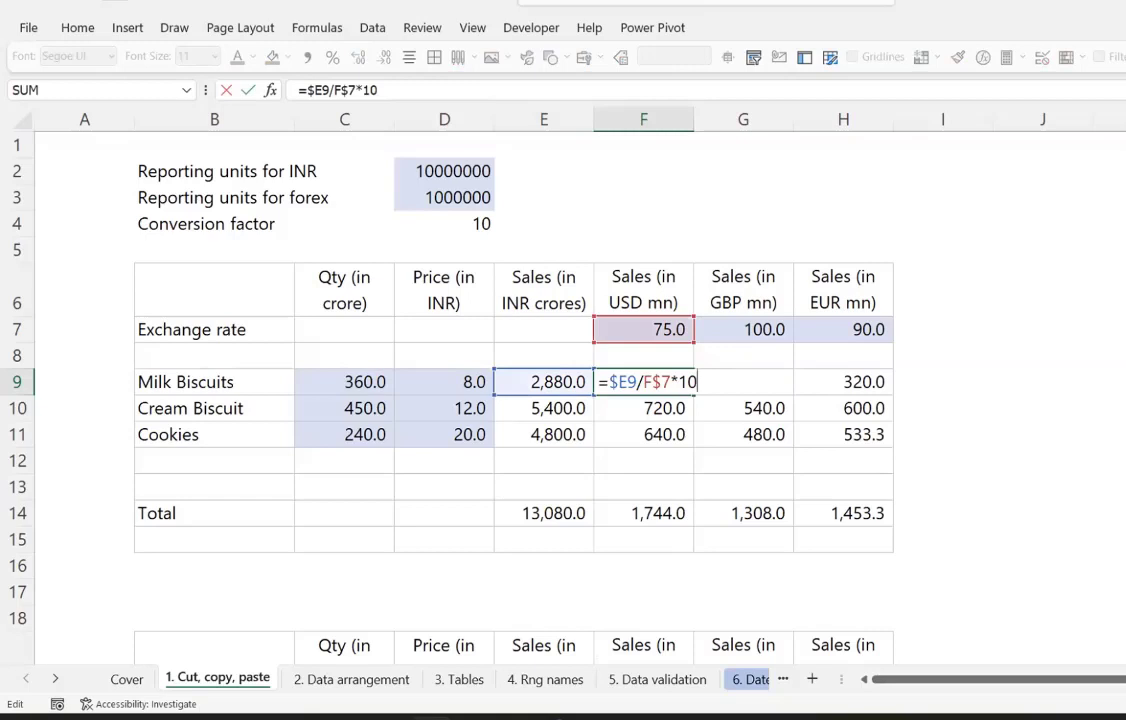
pyautogui.press('Return')
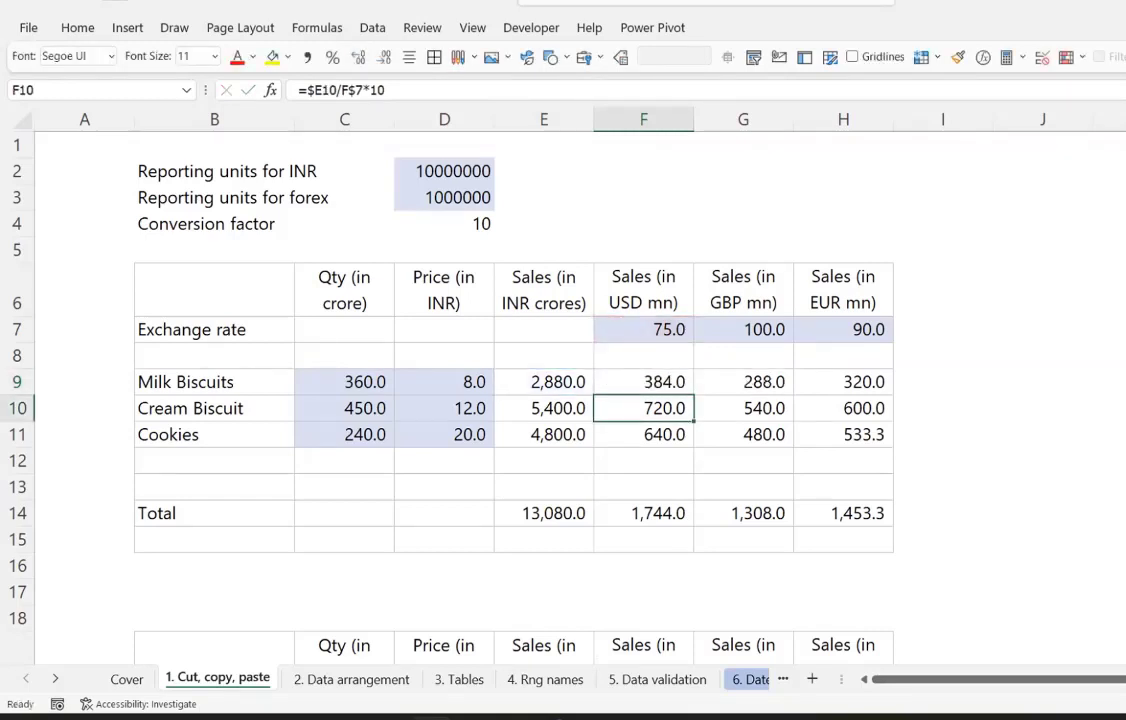
# - Check the USD formulas for Milk Biscuits, Cream Biscuit and Cookies
pyautogui.click(643, 382)
pyautogui.click(643, 408)
pyautogui.click(643, 434)
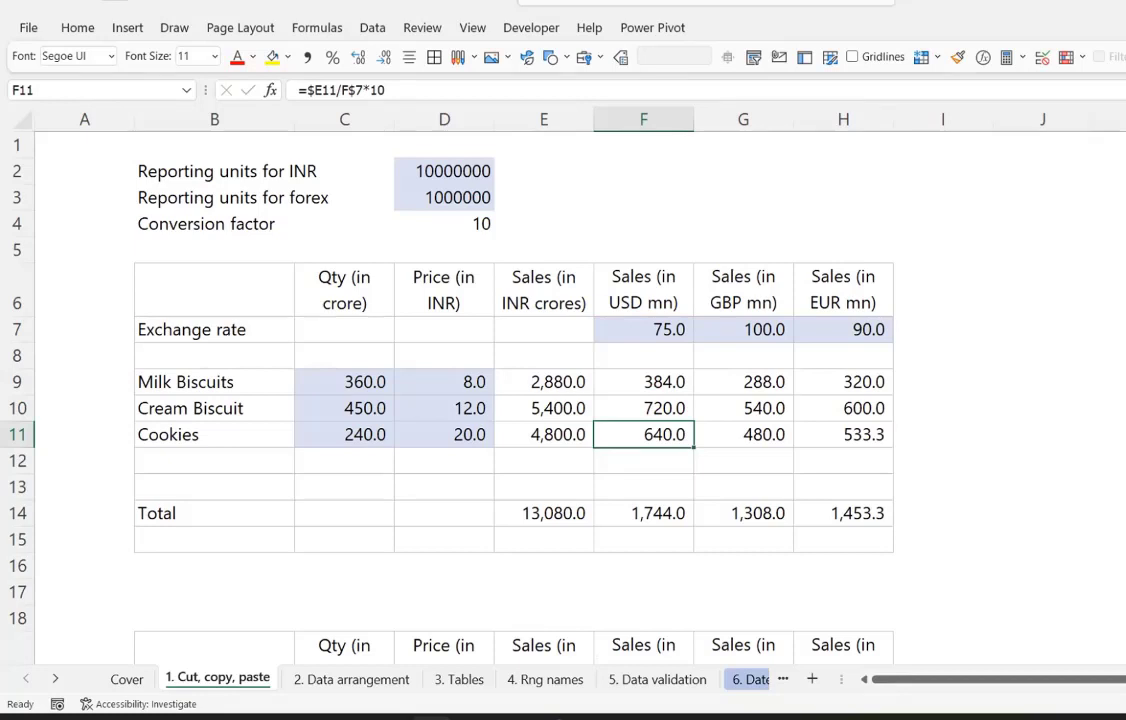
# - Raise the Milk Biscuits USD multiplier to *10000 and review the formula
pyautogui.press('Up')
pyautogui.press('Up')
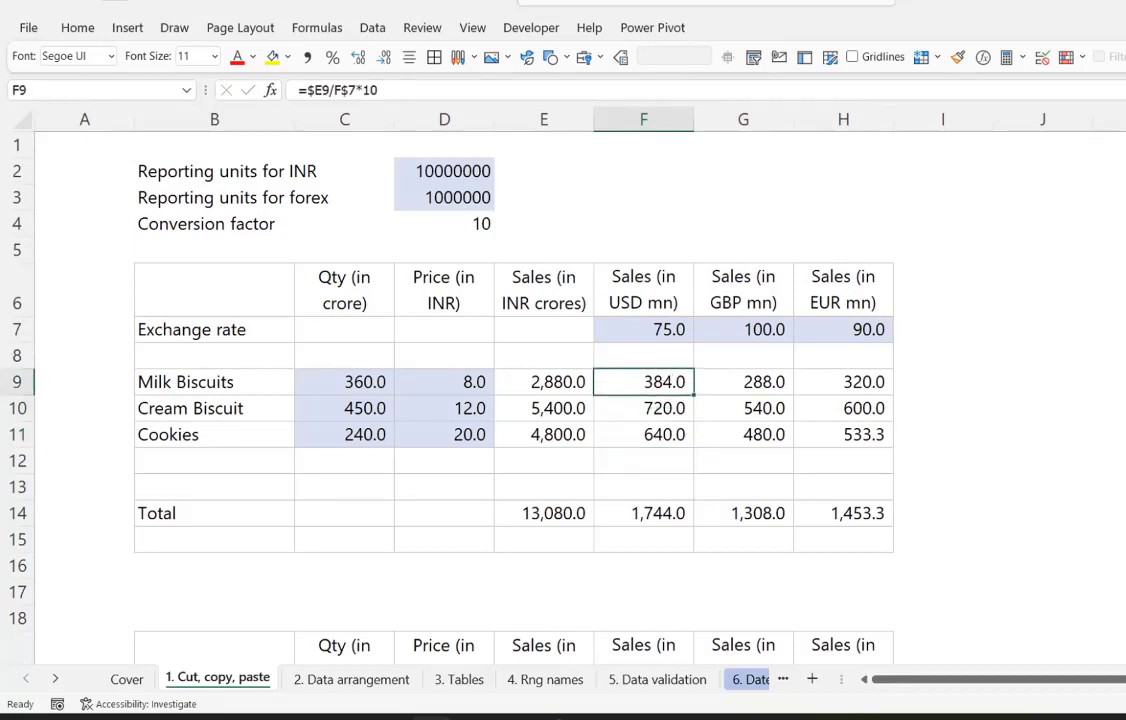
pyautogui.press('F2')
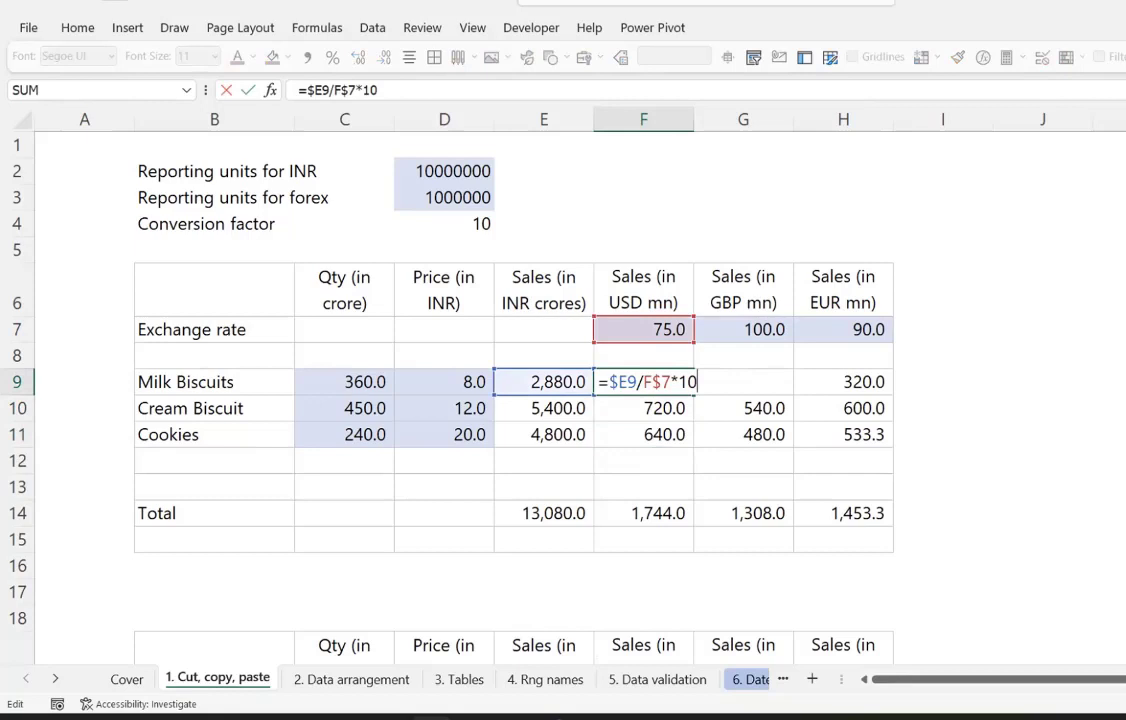
pyautogui.write('000')
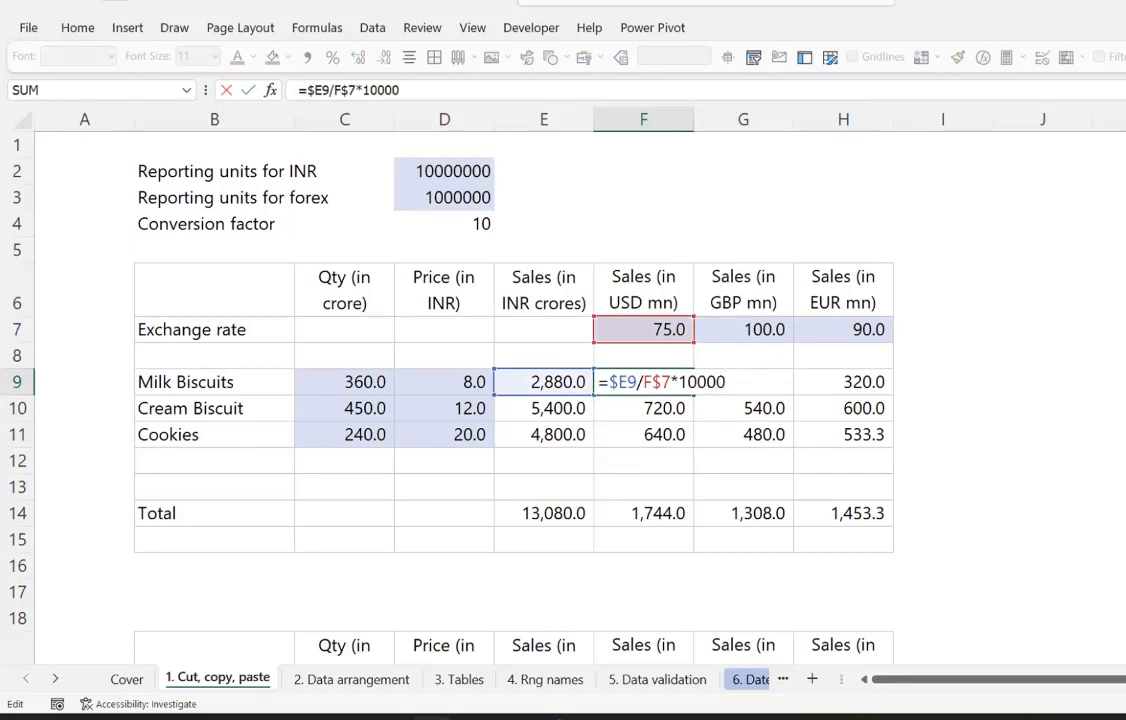
pyautogui.press('Return')
pyautogui.click(643, 382)
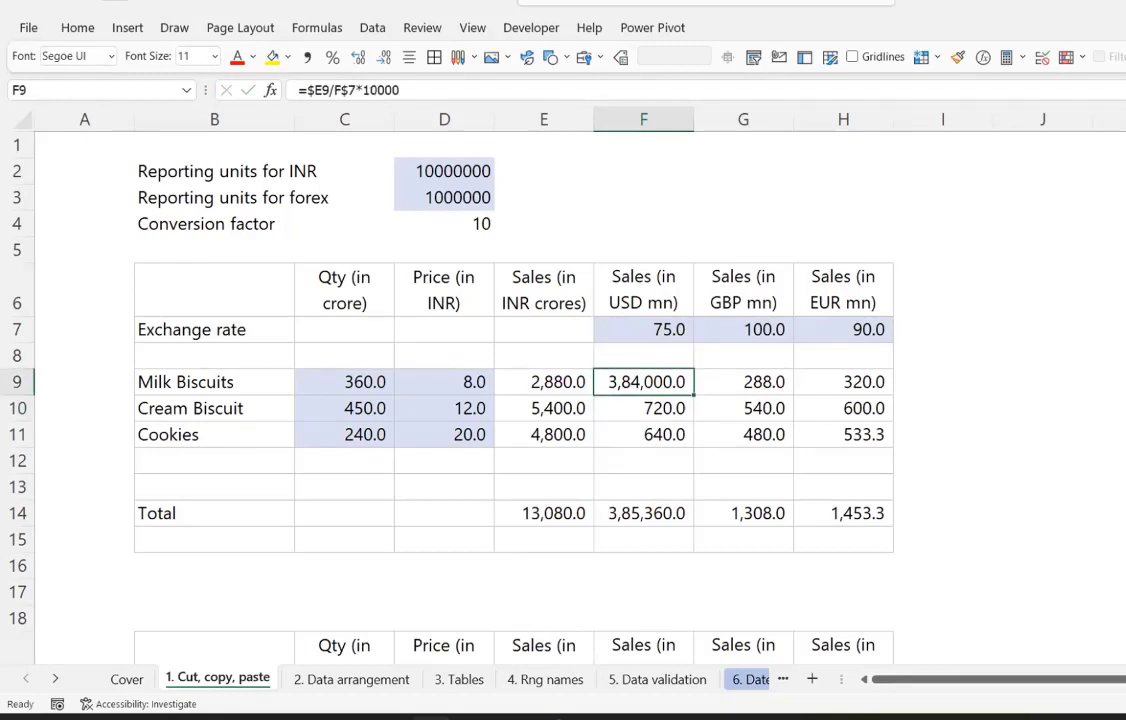
pyautogui.press('F2')
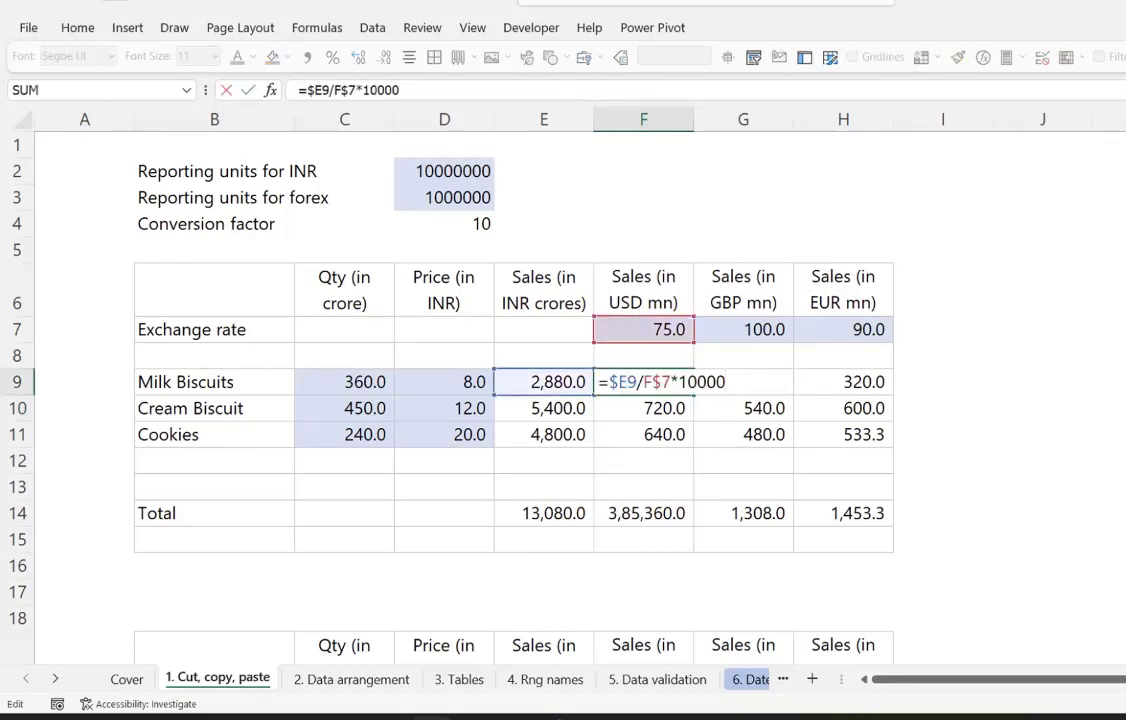
pyautogui.press('Escape')
# - Enter test quantities 3600, 4500 and 2400 for the three biscuits
pyautogui.click(544, 382)
pyautogui.click(344, 382)
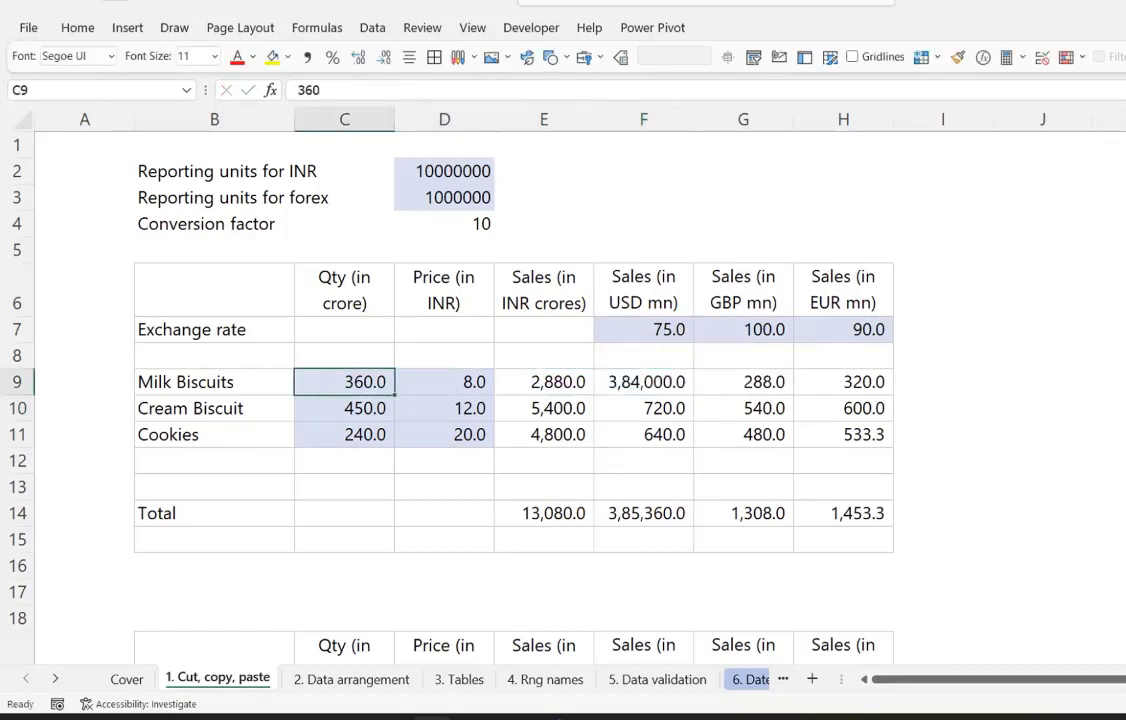
pyautogui.click(643, 382)
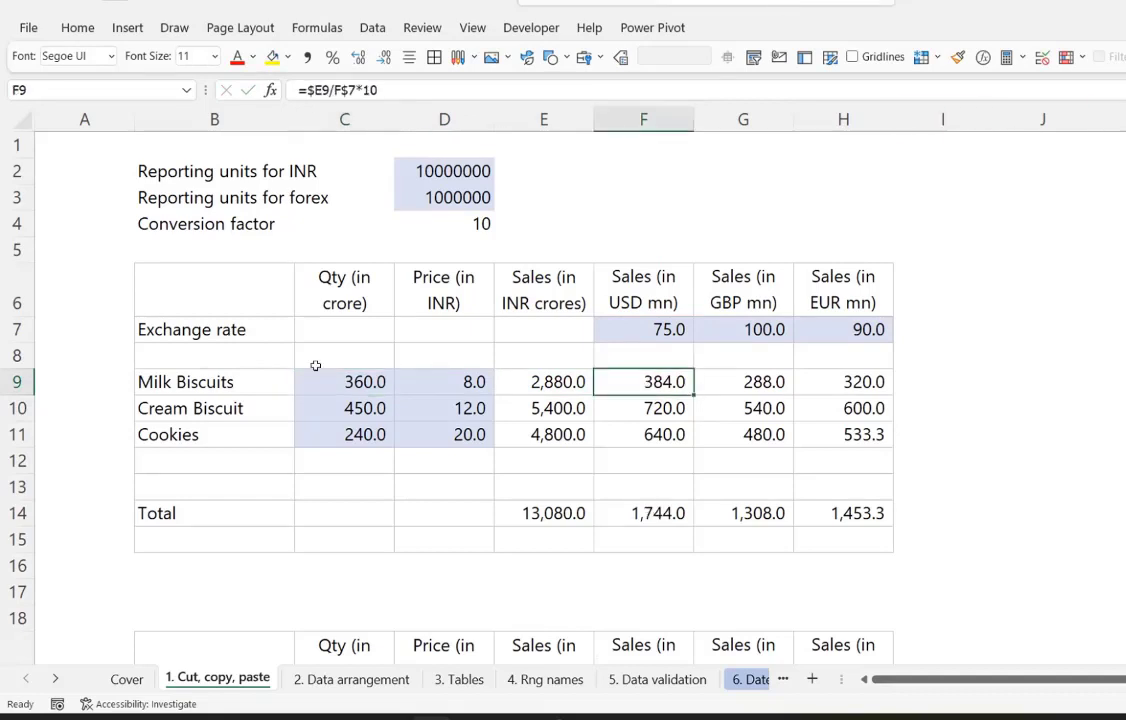
pyautogui.moveTo(316, 382); pyautogui.dragTo(334, 430)
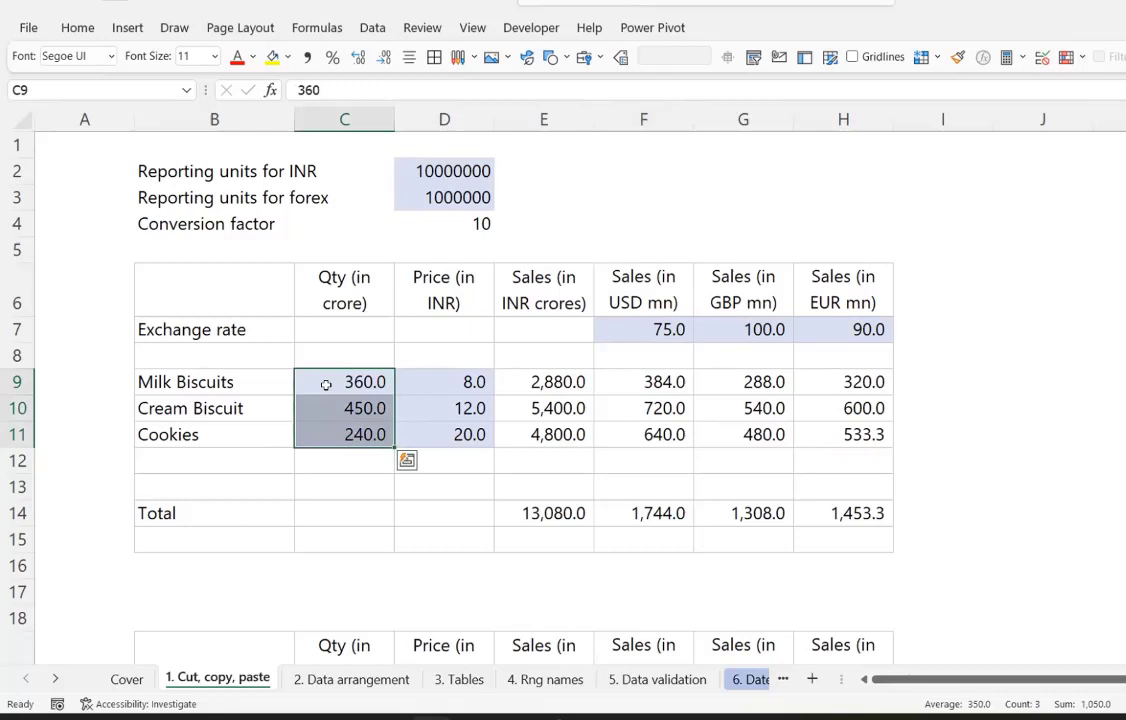
pyautogui.click(327, 385)
pyautogui.write('3600')
pyautogui.press('Return')
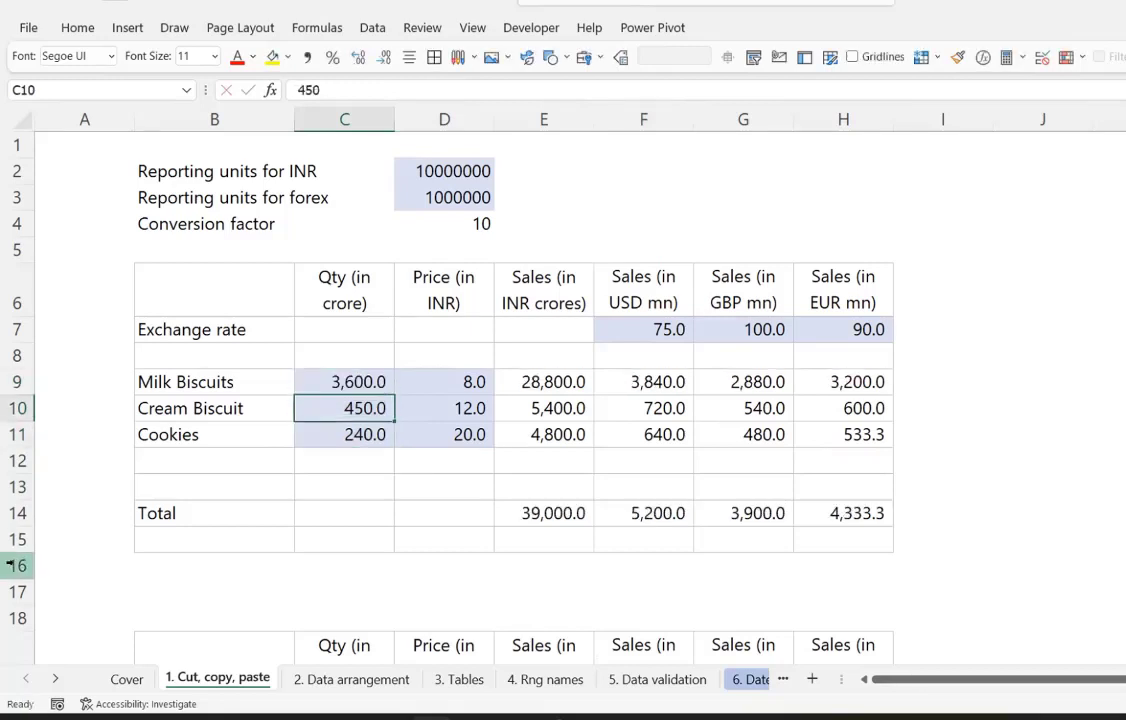
pyautogui.write('4500')
pyautogui.press('Return')
pyautogui.write('2400')
pyautogui.press('Return')
# - Remove the multiplier from the Milk Biscuits USD formula, leaving =$E9/F$7
pyautogui.press('Up')
pyautogui.press('Right')
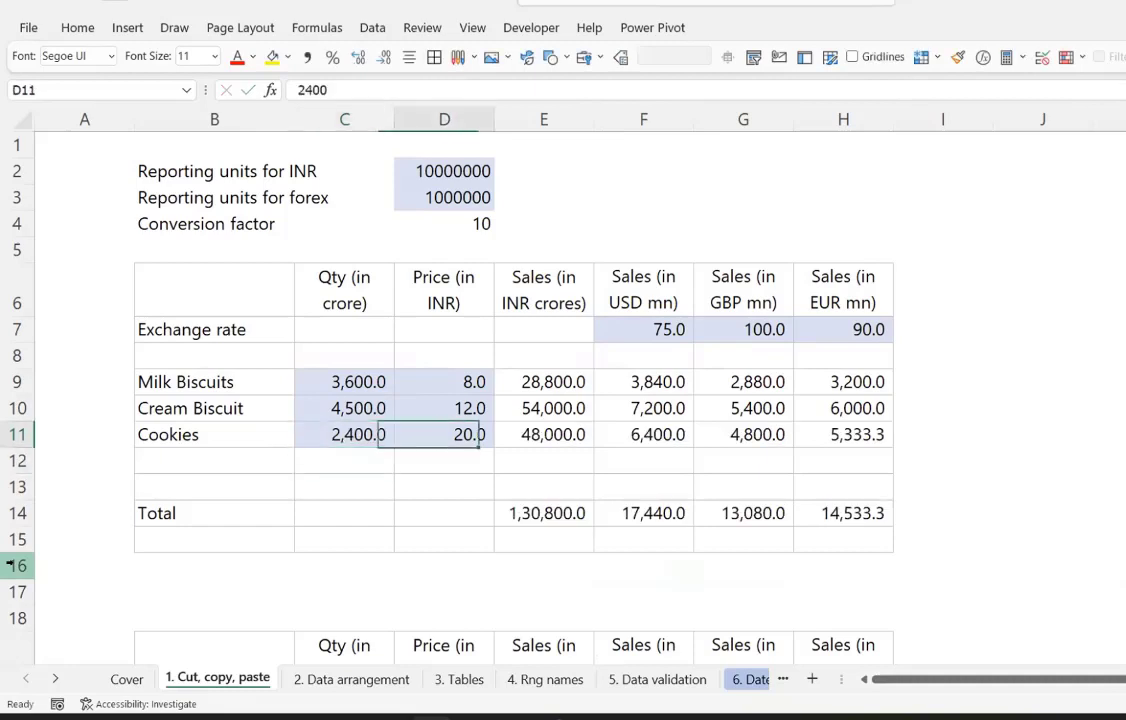
pyautogui.press('Right')
pyautogui.press('Up')
# - Check the INR sales formula, then undo the test quantity and formula changes
pyautogui.press('Up')
pyautogui.press('Right')
pyautogui.press('F2')
pyautogui.press('BackSpace')
pyautogui.press('BackSpace')
pyautogui.press('BackSpace')
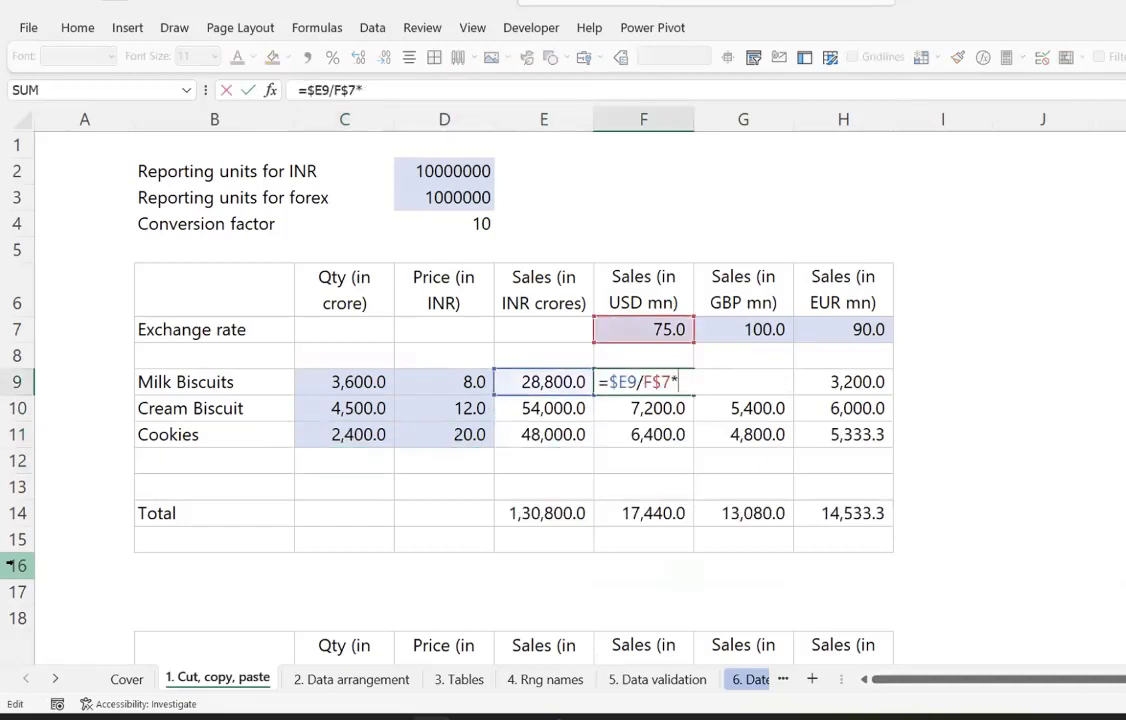
pyautogui.press('Return')
pyautogui.press('Up')
pyautogui.press('Left')
pyautogui.press('F2')
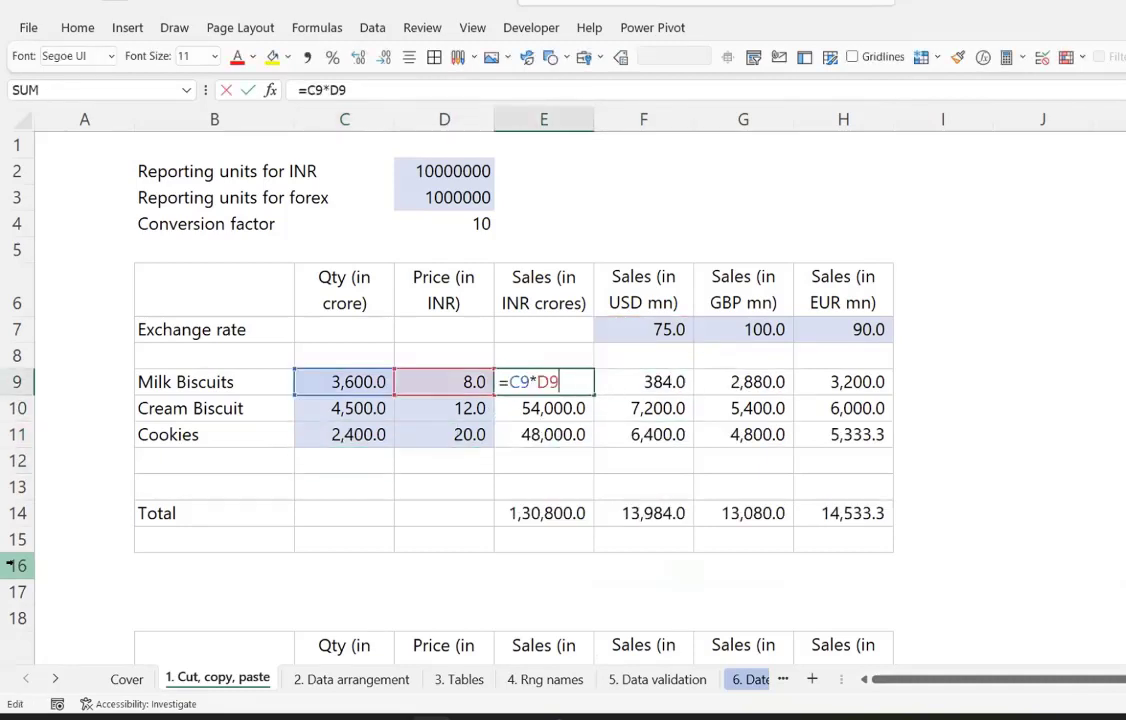
pyautogui.press('Escape')
pyautogui.press('Up')
pyautogui.press('Up')
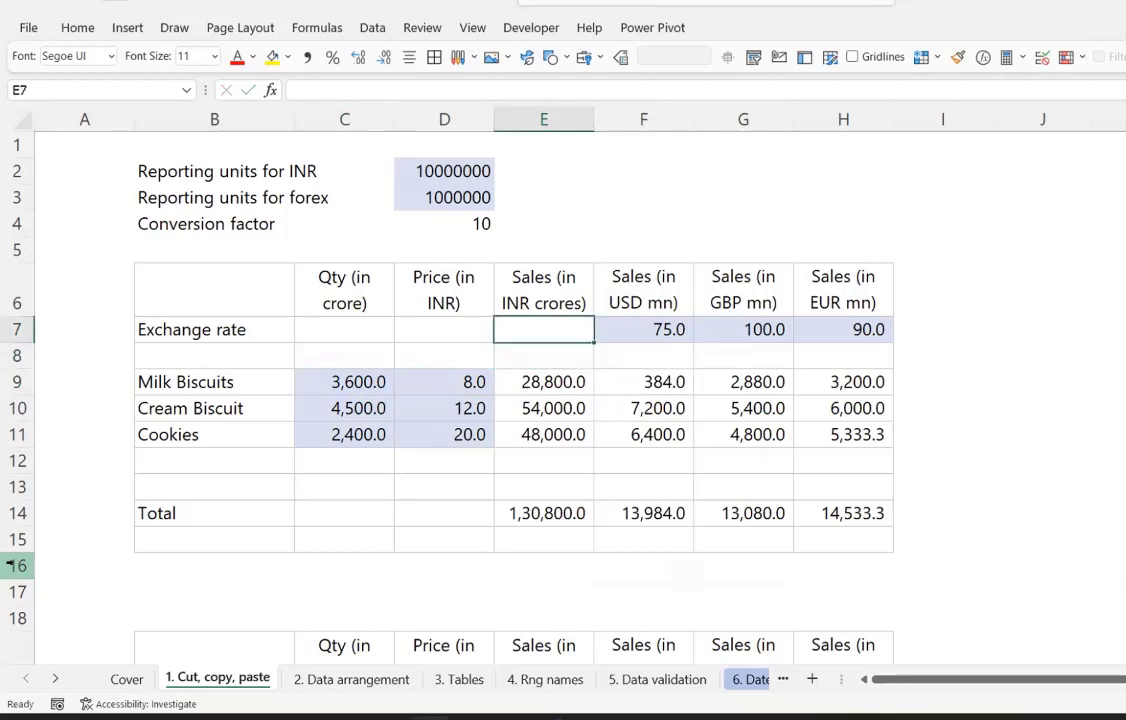
pyautogui.hotkey('ctrl', 'z')
pyautogui.hotkey('ctrl', 'z')
pyautogui.hotkey('ctrl', 'z')
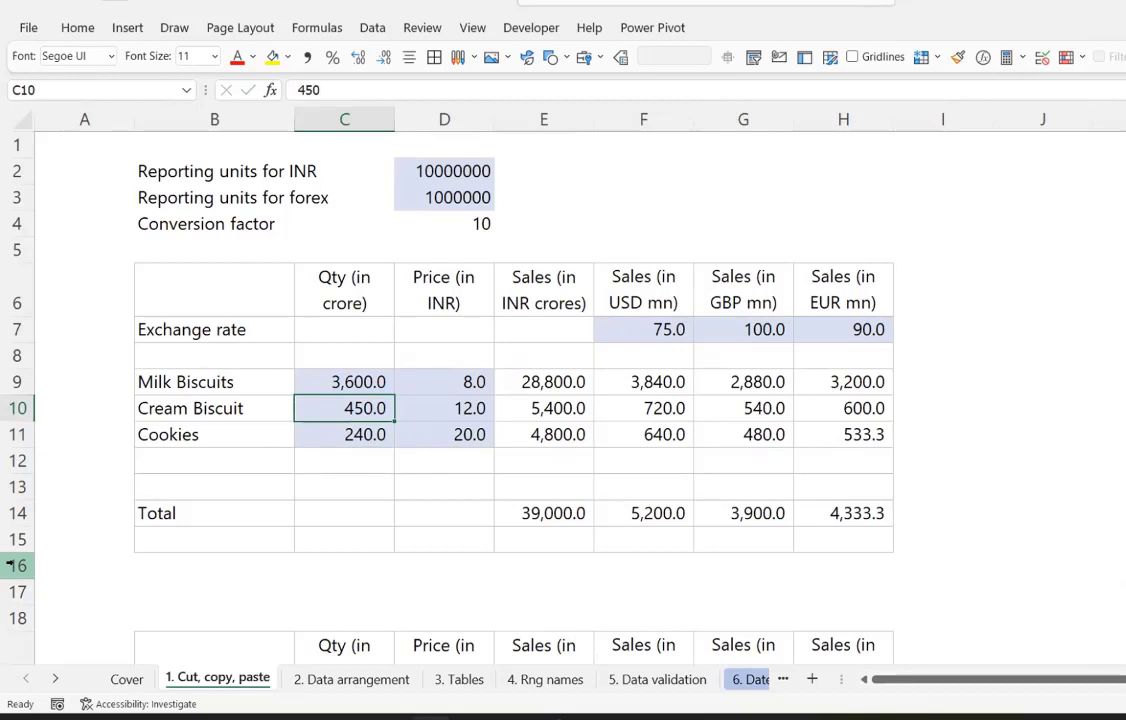
pyautogui.hotkey('ctrl', 'z')
# - Copy the Milk Biscuits USD formula over F9:H11, then undo the paste
pyautogui.press('Right')
pyautogui.press('Right')
pyautogui.press('Right')
pyautogui.hotkey('ctrl', 'c')
pyautogui.hotkey('shift', 'Right')
pyautogui.hotkey('shift', 'Right')
pyautogui.hotkey('shift', 'Down')
pyautogui.hotkey('shift', 'Down')
pyautogui.hotkey('ctrl', 'v')
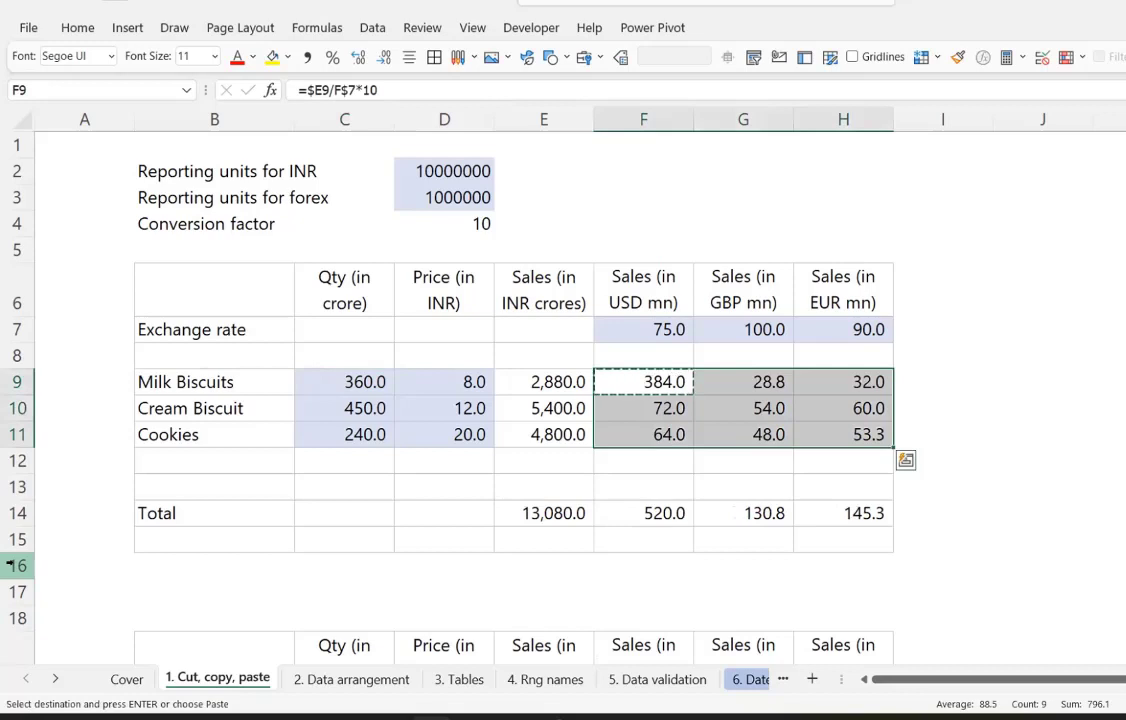
pyautogui.hotkey('ctrl', 'z')
pyautogui.hotkey('ctrl', 'z')
pyautogui.press('Escape')
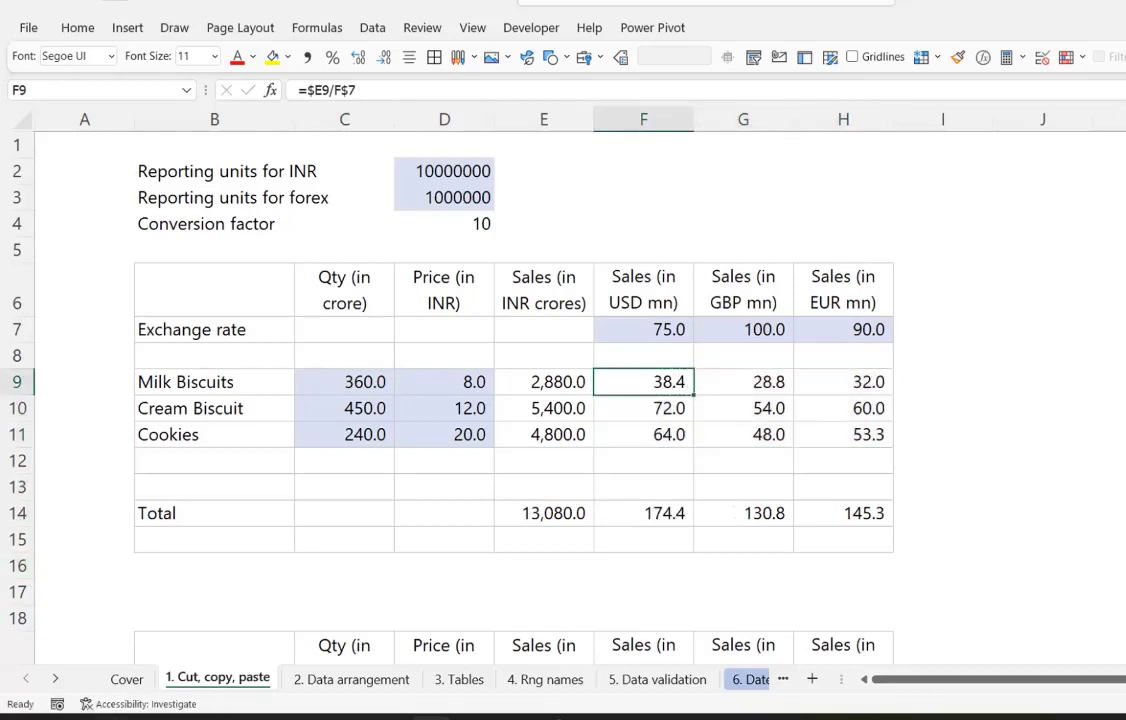
# - Review the USD formula and the INR and forex reporting units values
pyautogui.press('F2')
pyautogui.press('Escape')
pyautogui.press('Down')
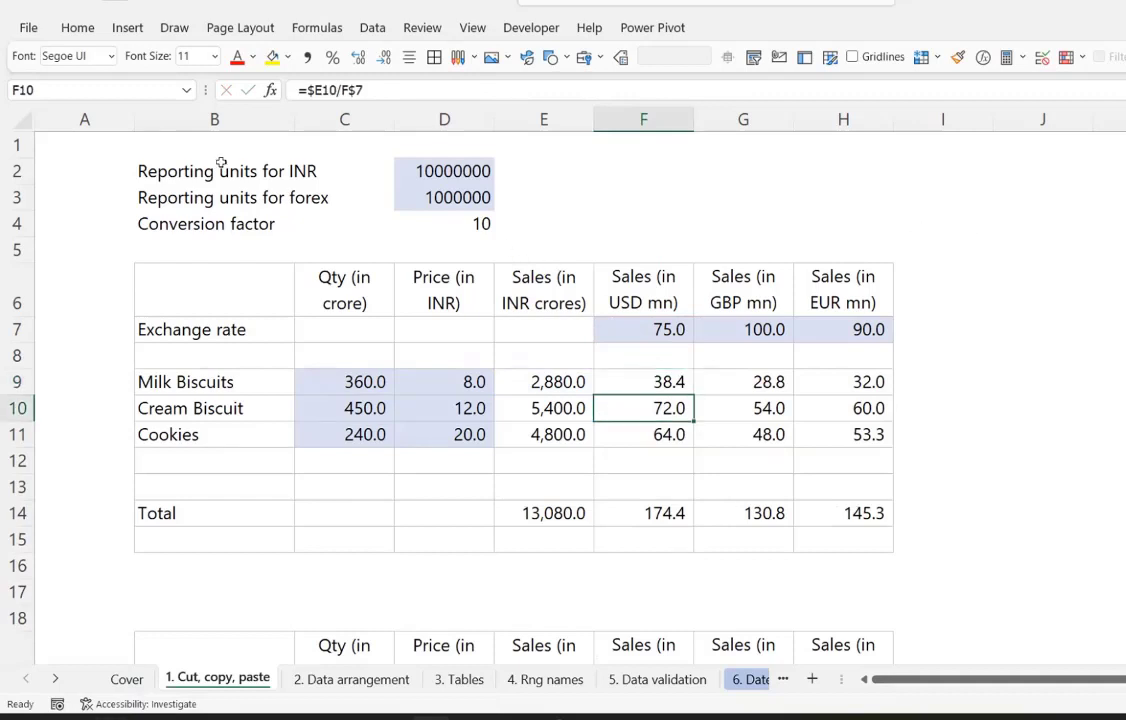
pyautogui.click(418, 170)
pyautogui.click(415, 193)
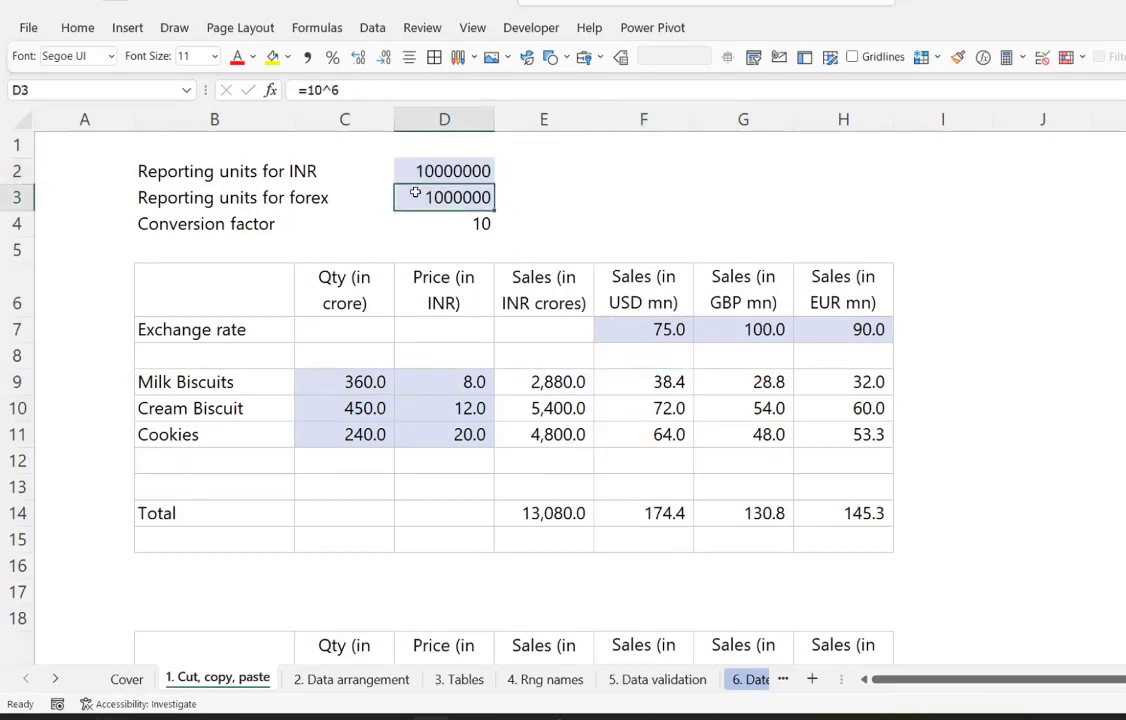
pyautogui.click(640, 381)
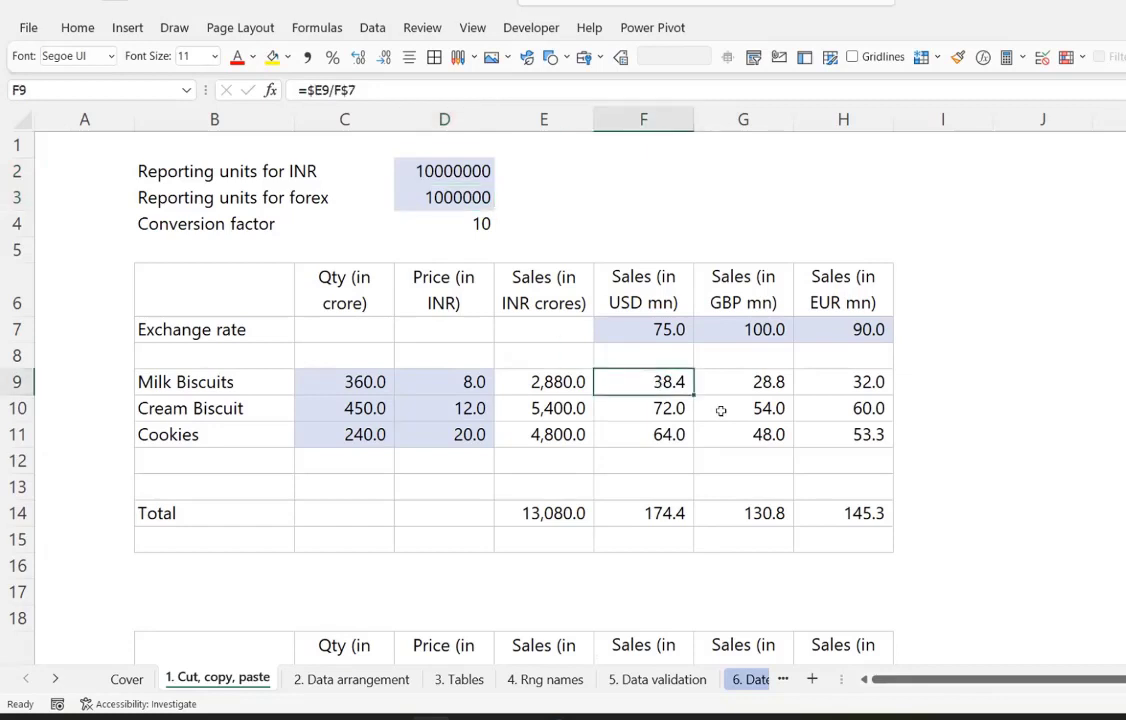
# - Extend the Milk Biscuits USD formula to =$E9/F$7*($D$2/ with D2 locked absolutely
pyautogui.press('F2')
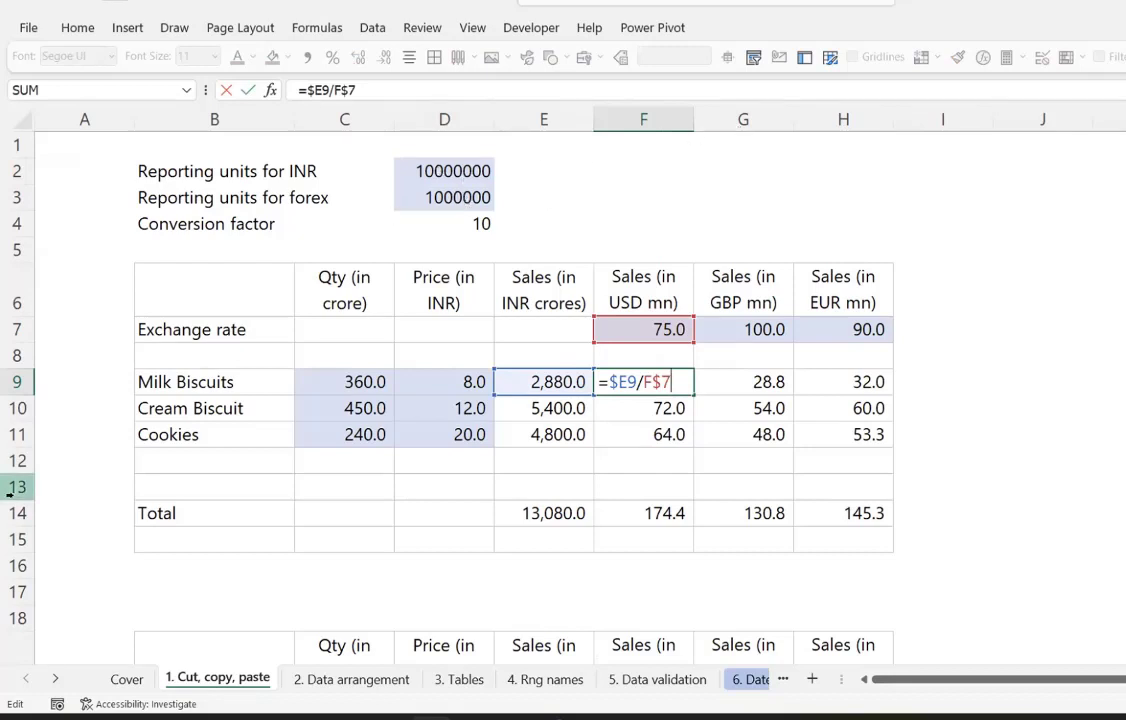
pyautogui.write('*(')
pyautogui.click(438, 171)
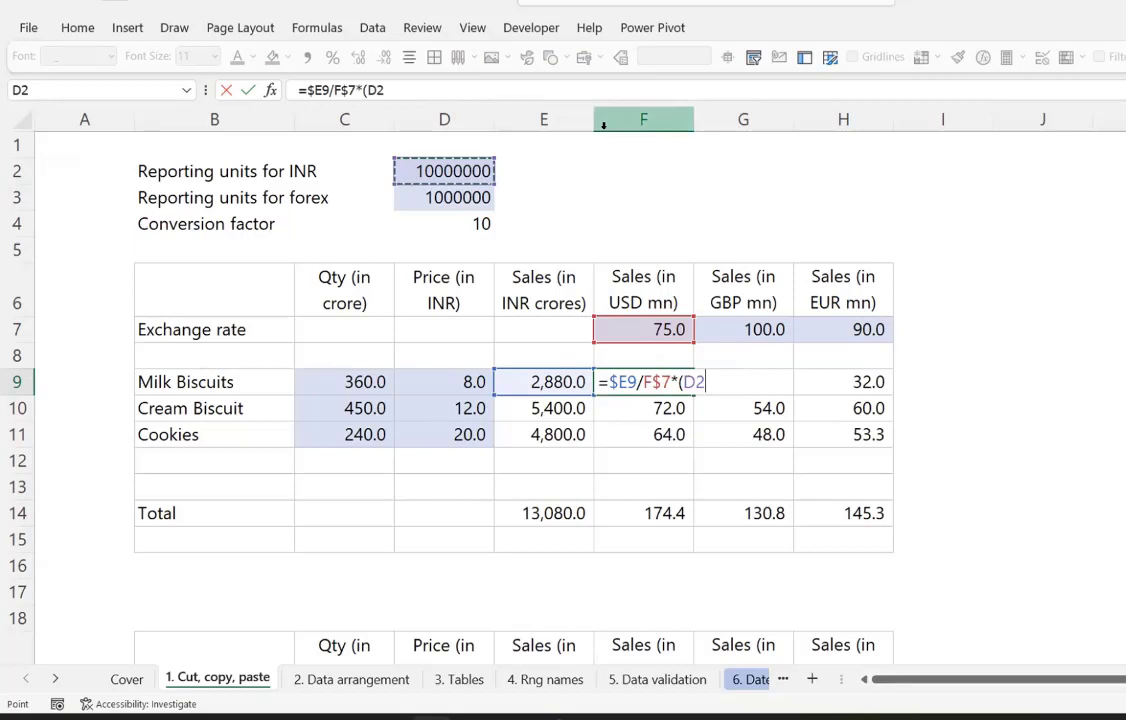
pyautogui.press('F4')
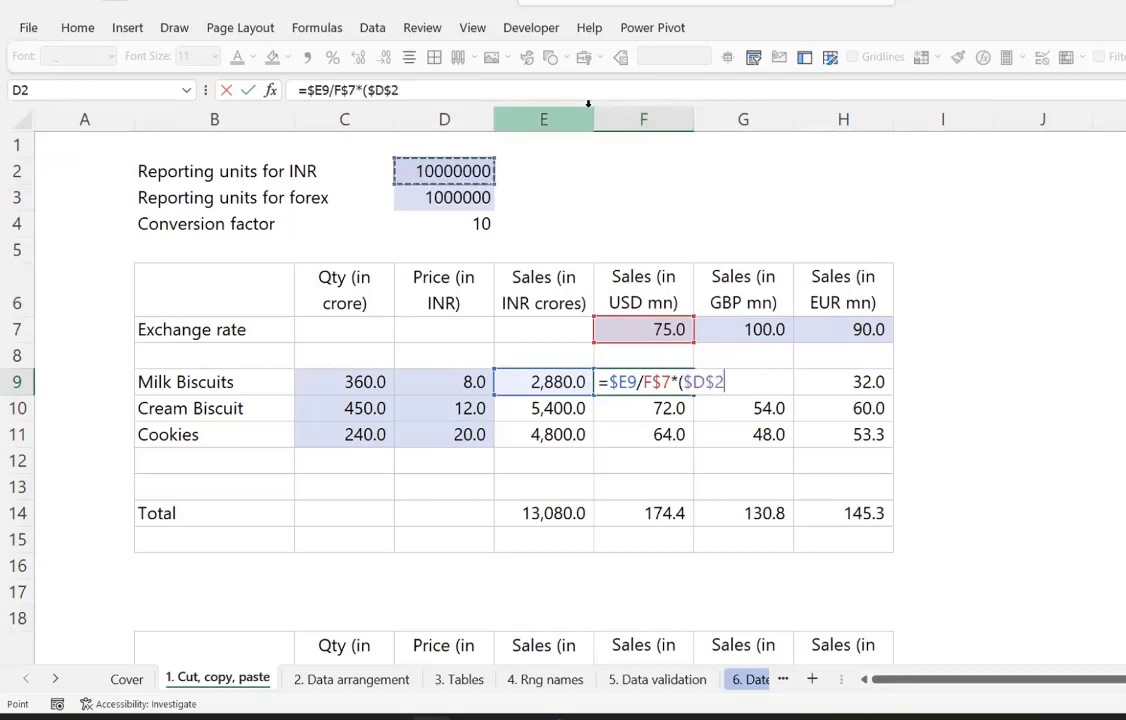
pyautogui.write('/')
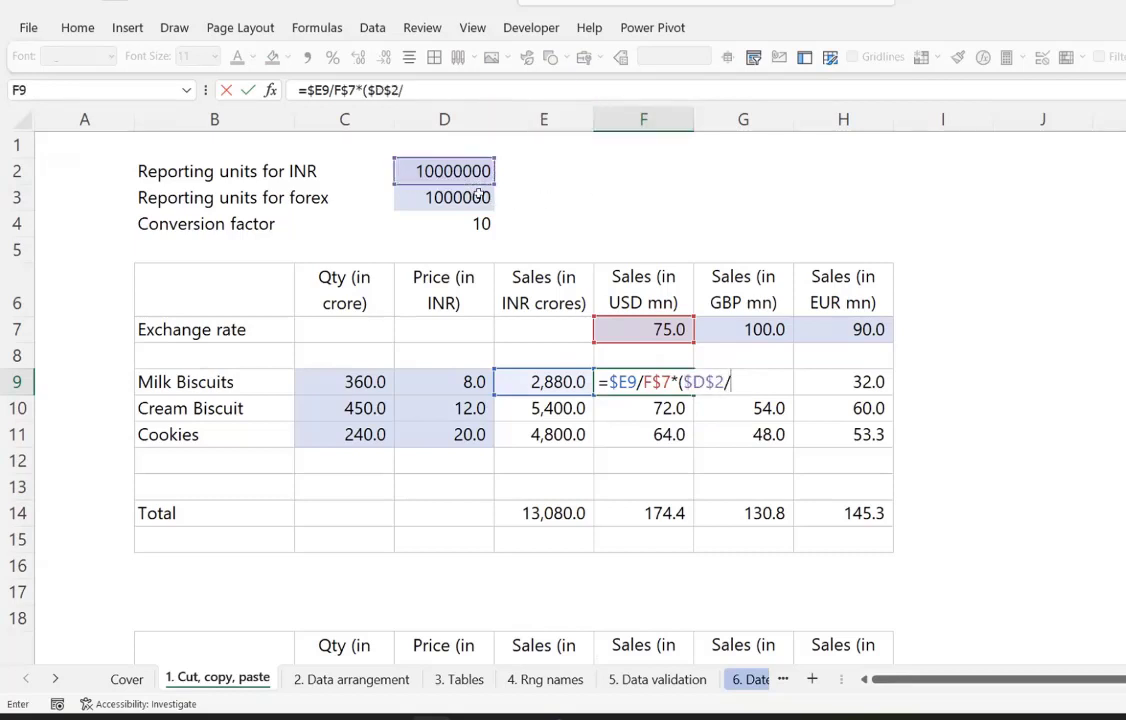